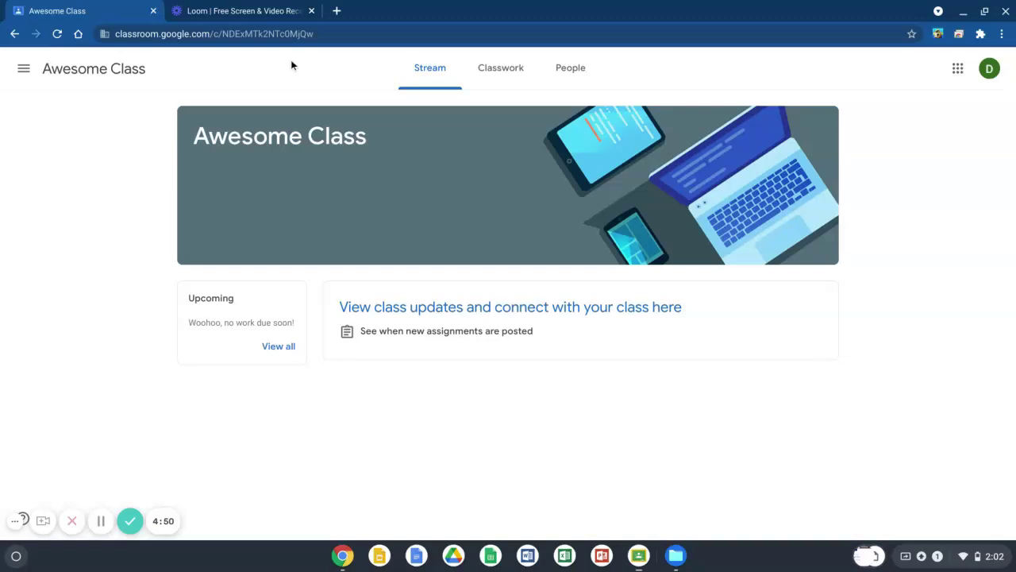
Open the TI-Nspire CX II Connect web link from the class's TI Connect classwork materials
left_click(505, 82)
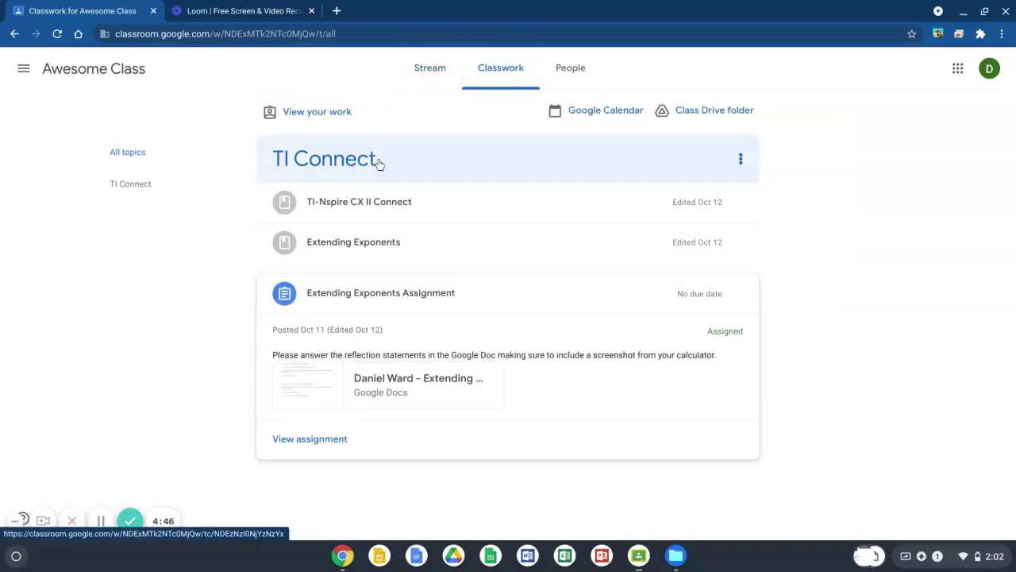
left_click(367, 204)
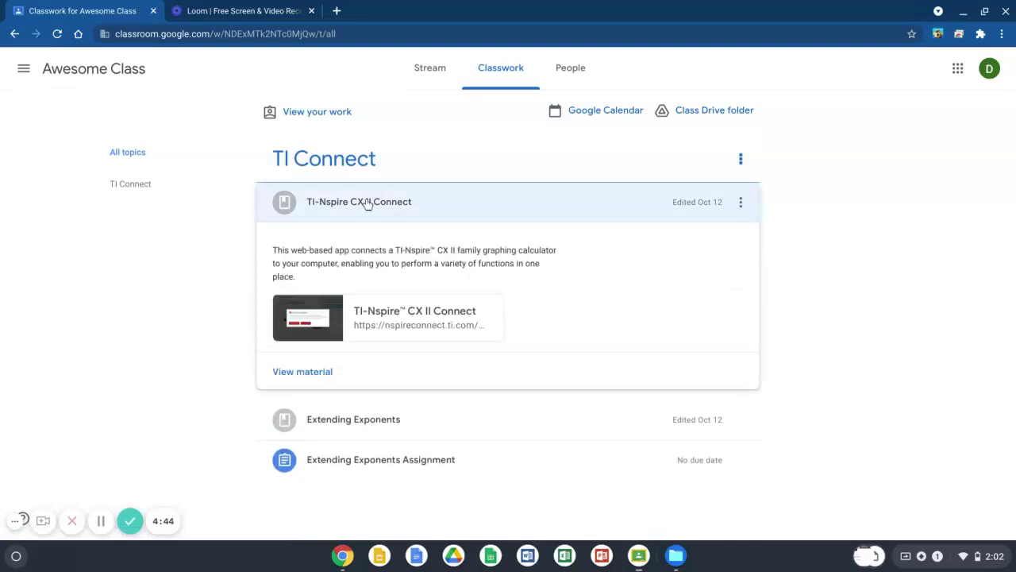
left_click(382, 317)
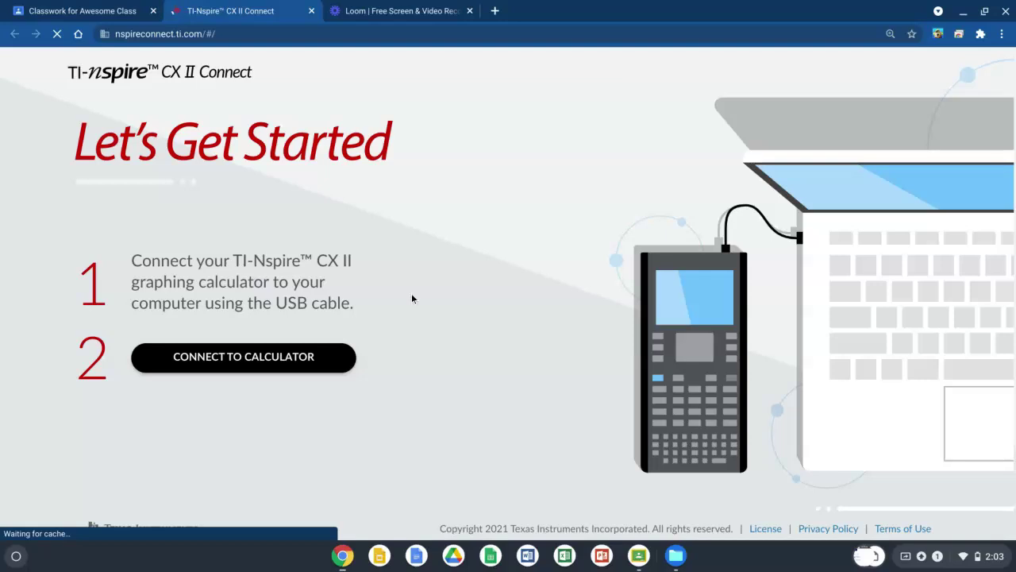
Connect the web app to the TI-Nspire(tm) CX II Handheld and check the calculator for an OS update
left_click(207, 367)
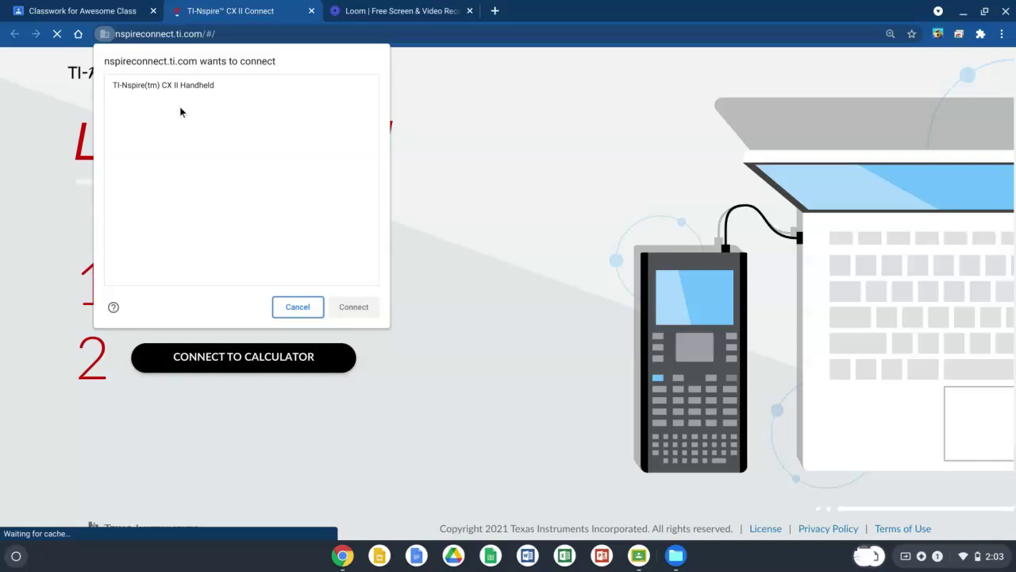
left_click(191, 89)
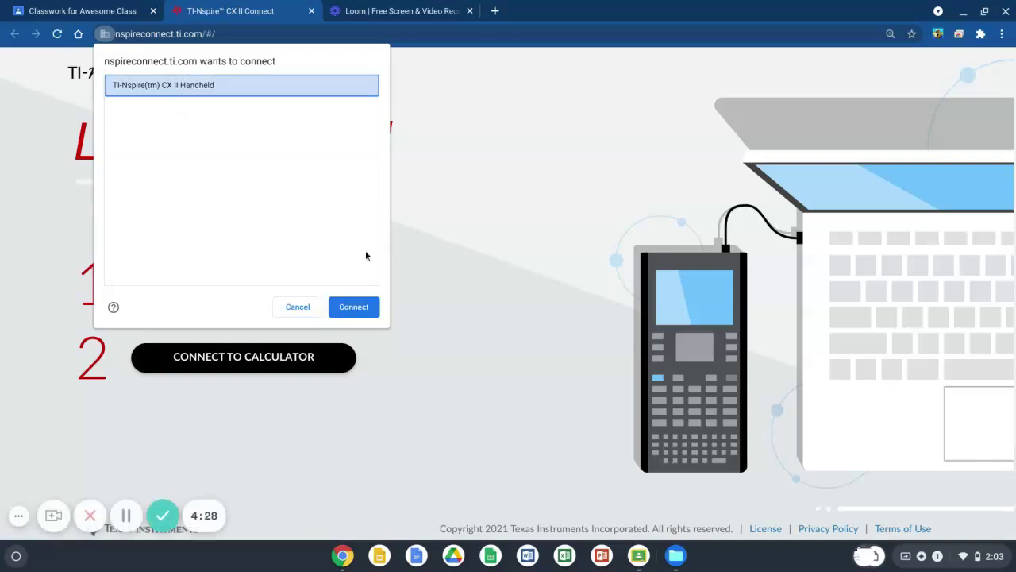
left_click(354, 308)
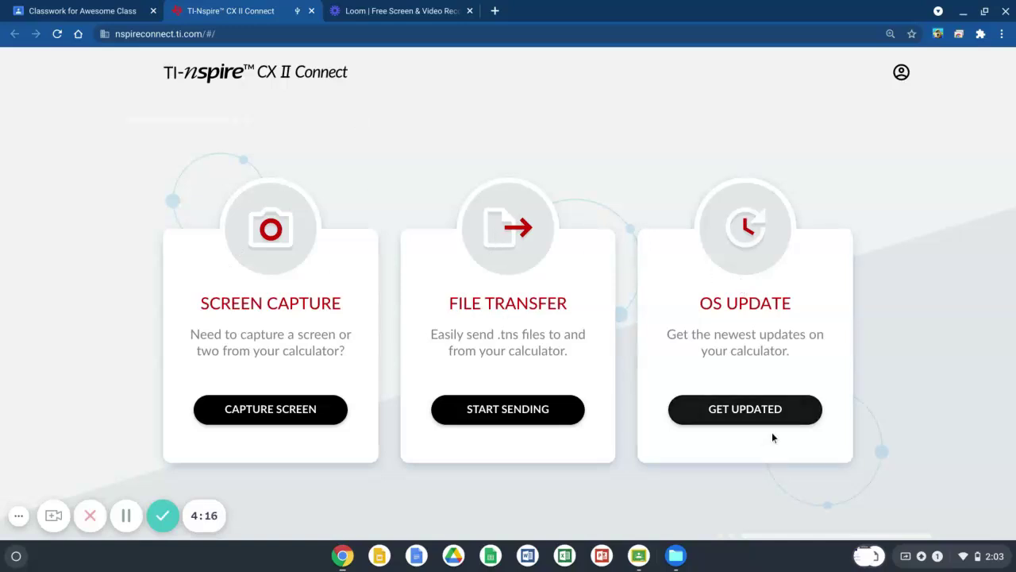
left_click(748, 410)
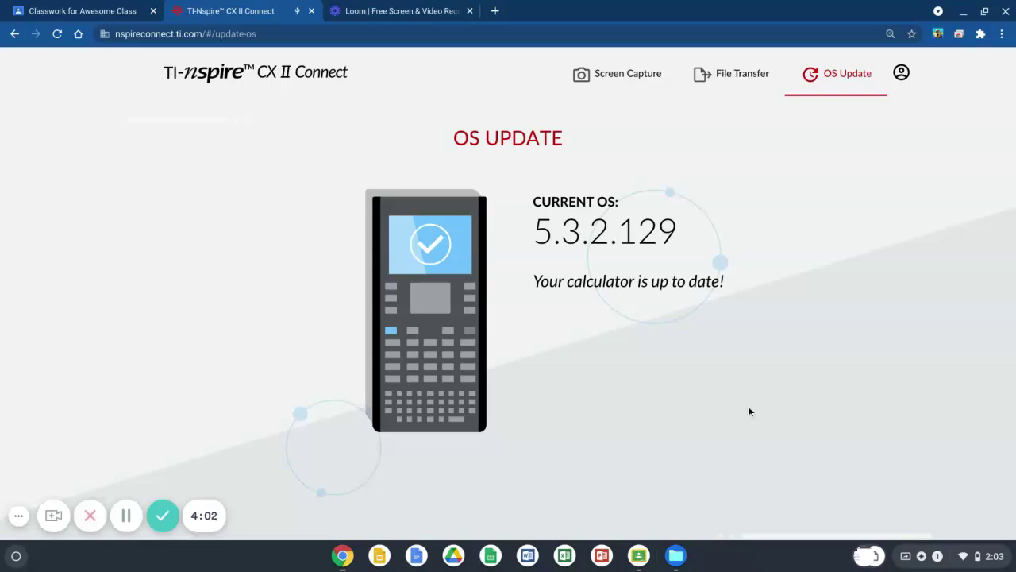
left_click(231, 77)
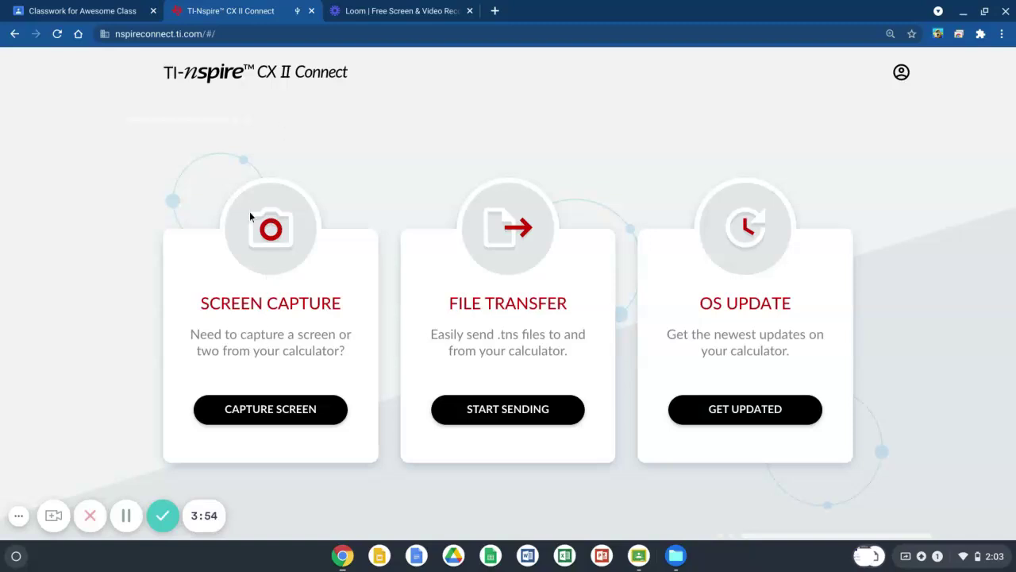
Capture the calculator's home screen, add-page menu, blank graph page and sin(3·x) graph, and copy the last capture
left_click(254, 413)
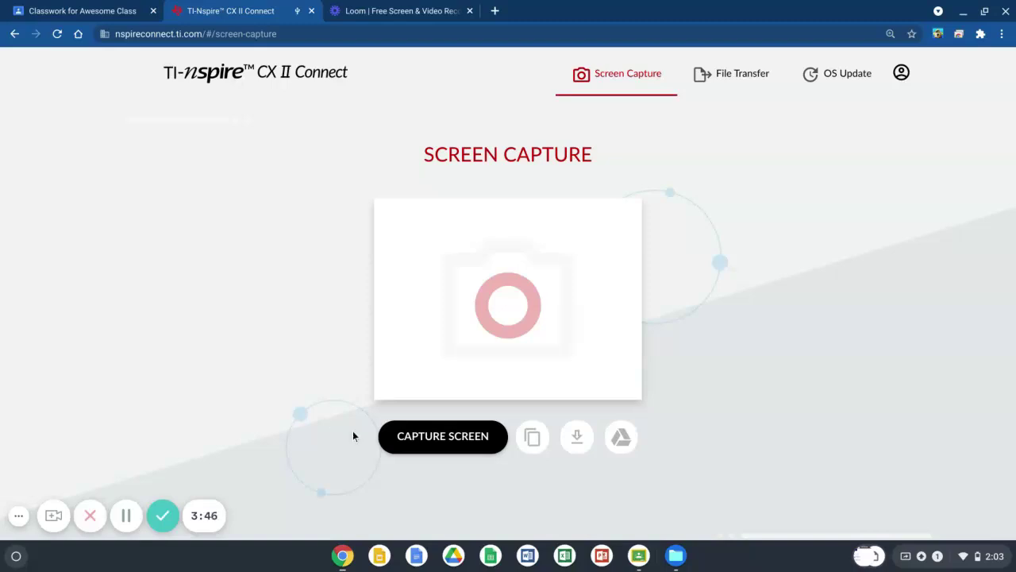
left_click(437, 451)
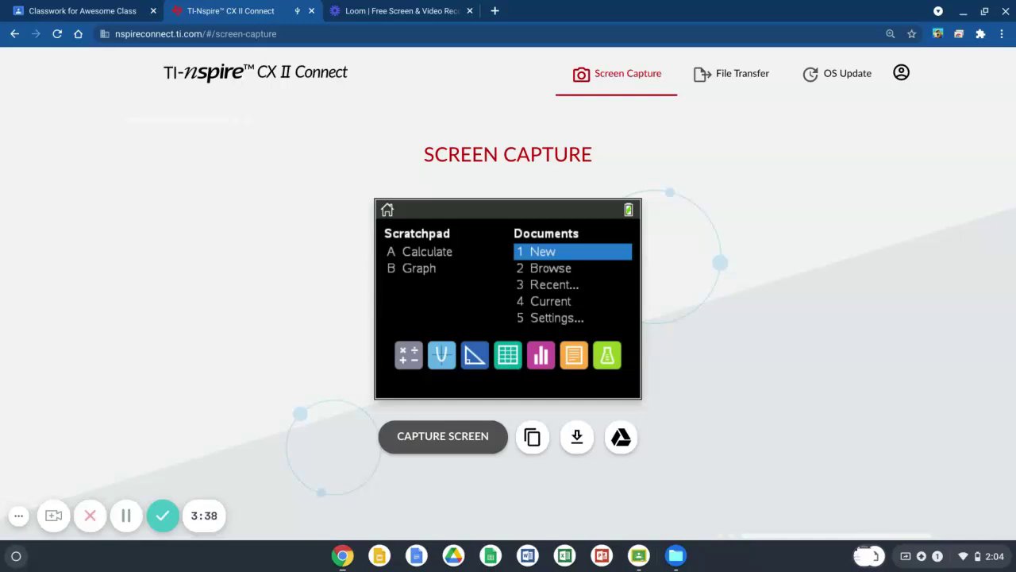
left_click(438, 451)
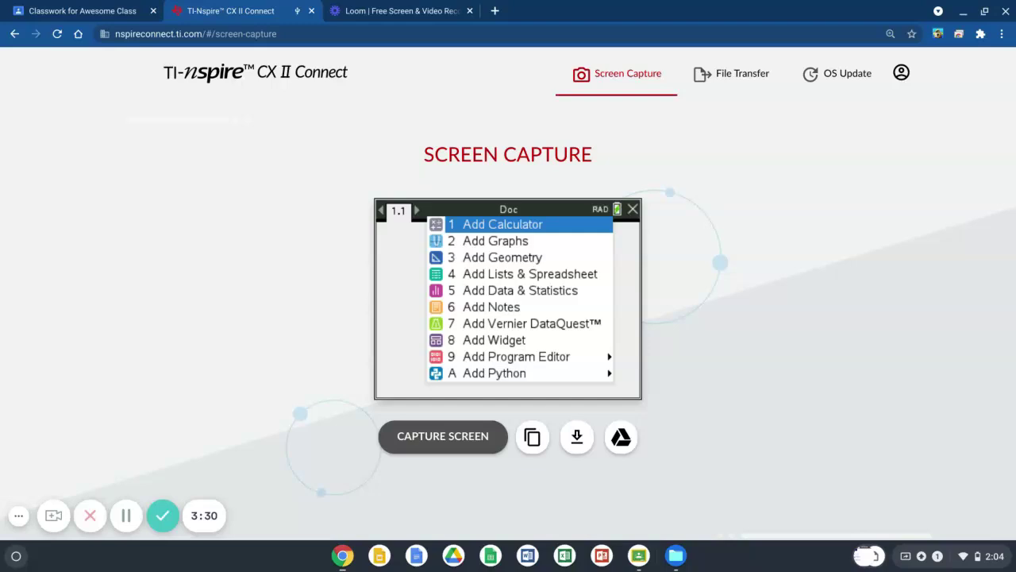
left_click(447, 437)
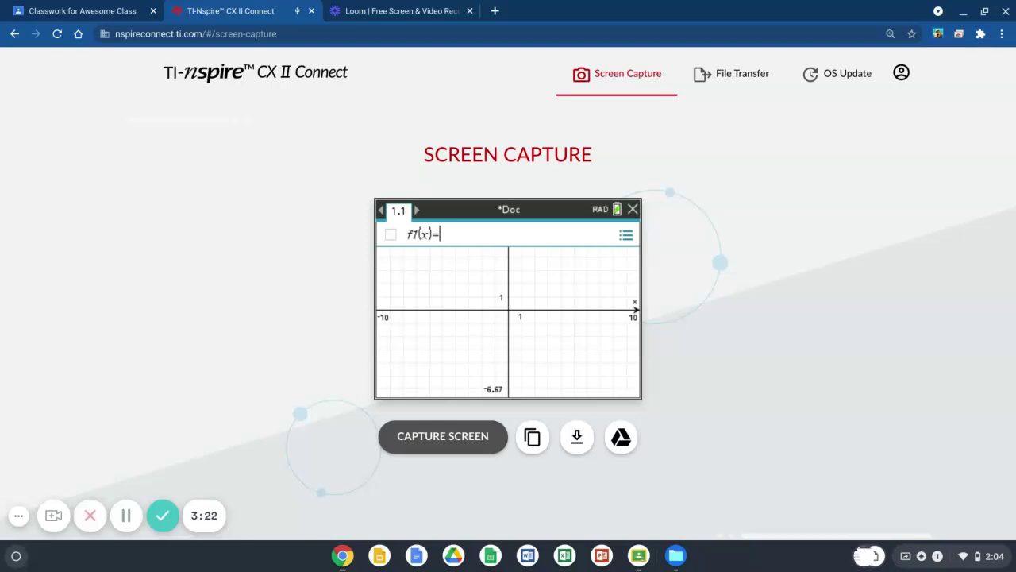
left_click(439, 450)
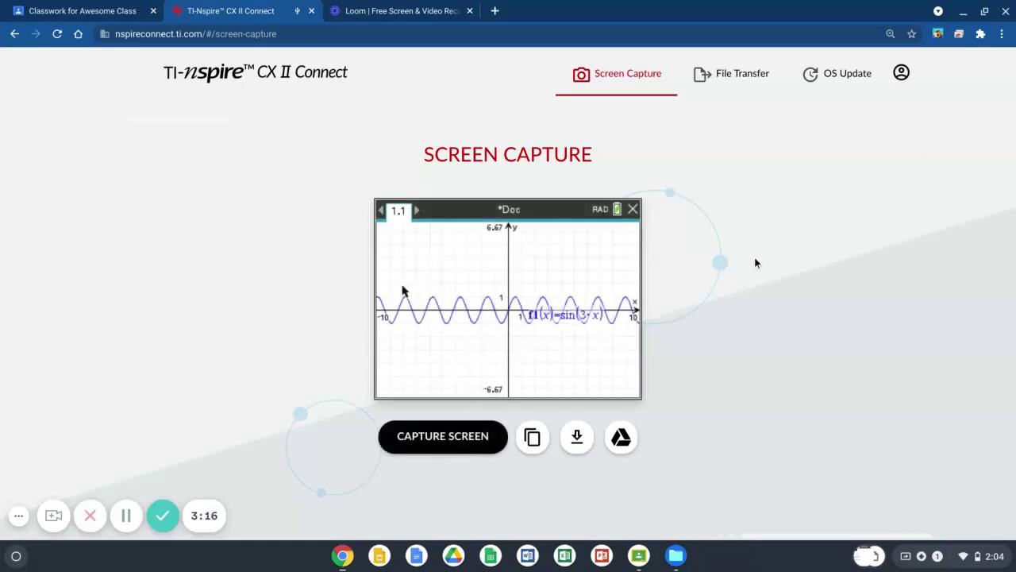
left_click(532, 436)
left_click(211, 78)
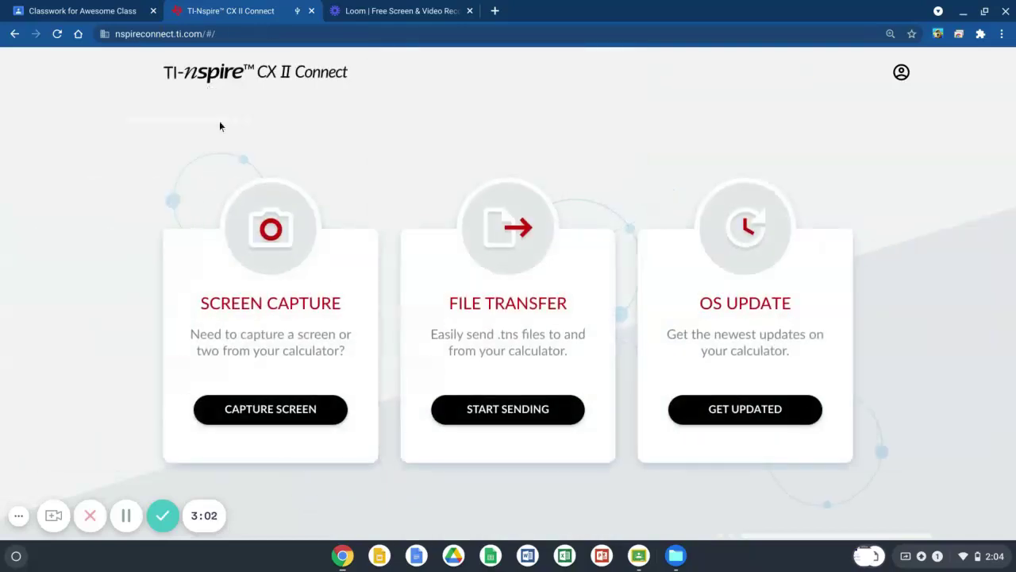
Download Extending_Exponents.tns from the Extending Exponents classwork material and show it in the Downloads folder
left_click(93, 18)
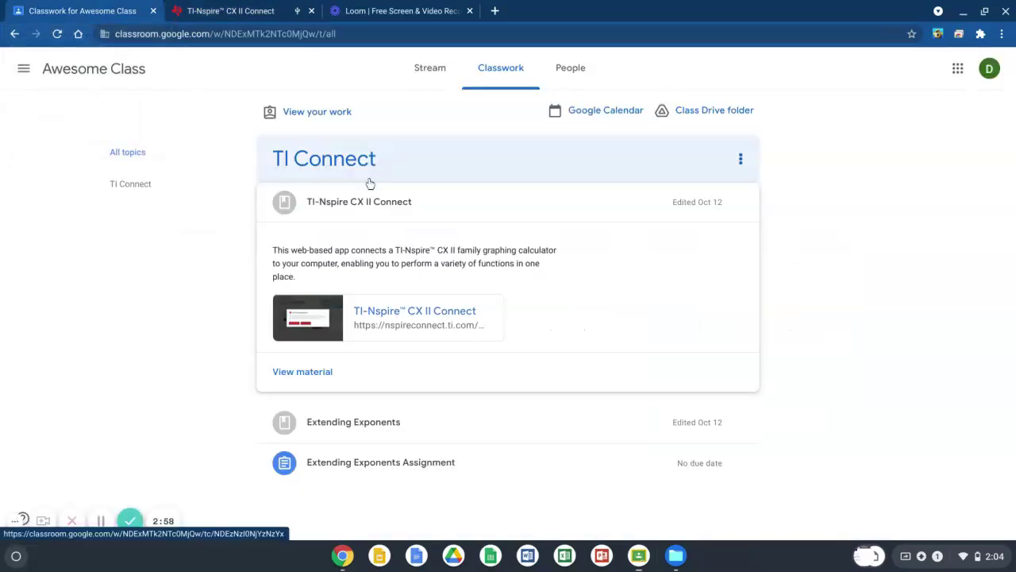
left_click(363, 423)
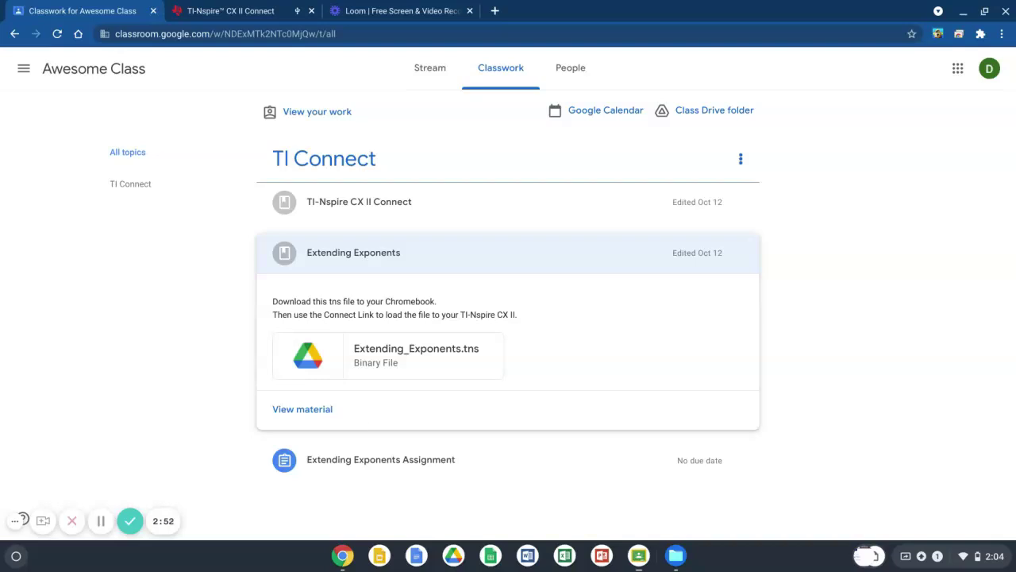
left_click(400, 361)
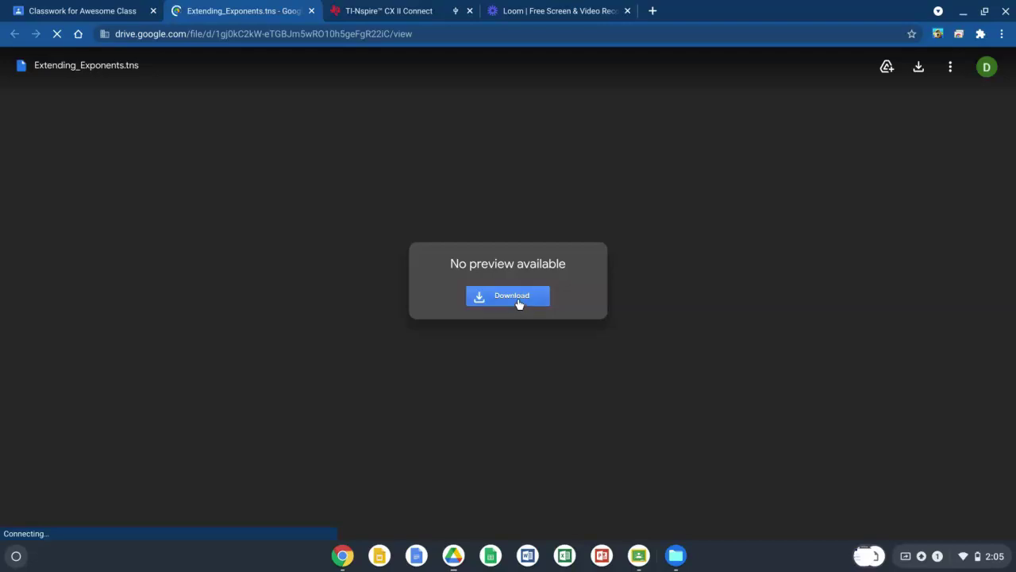
left_click(517, 302)
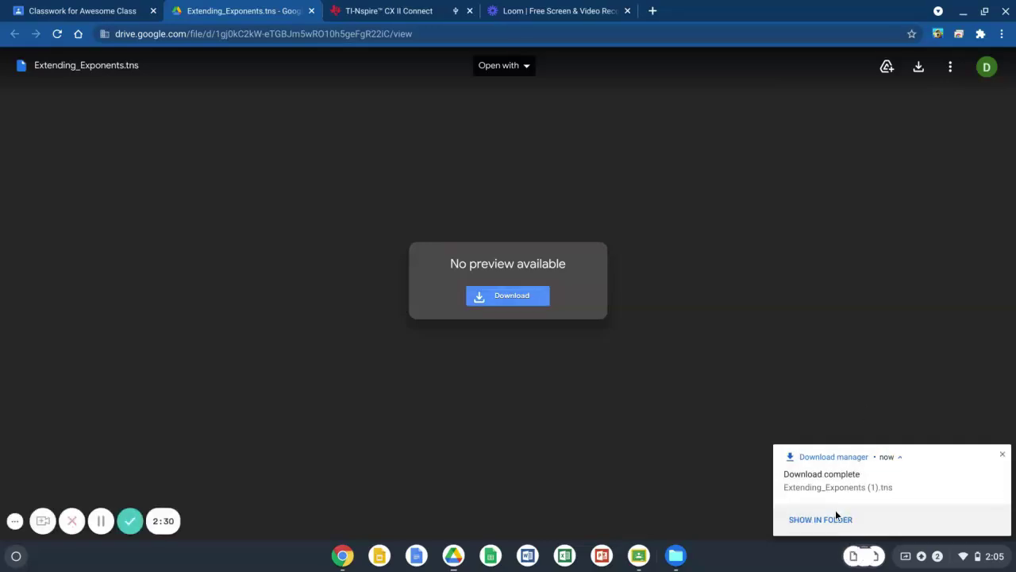
left_click(832, 518)
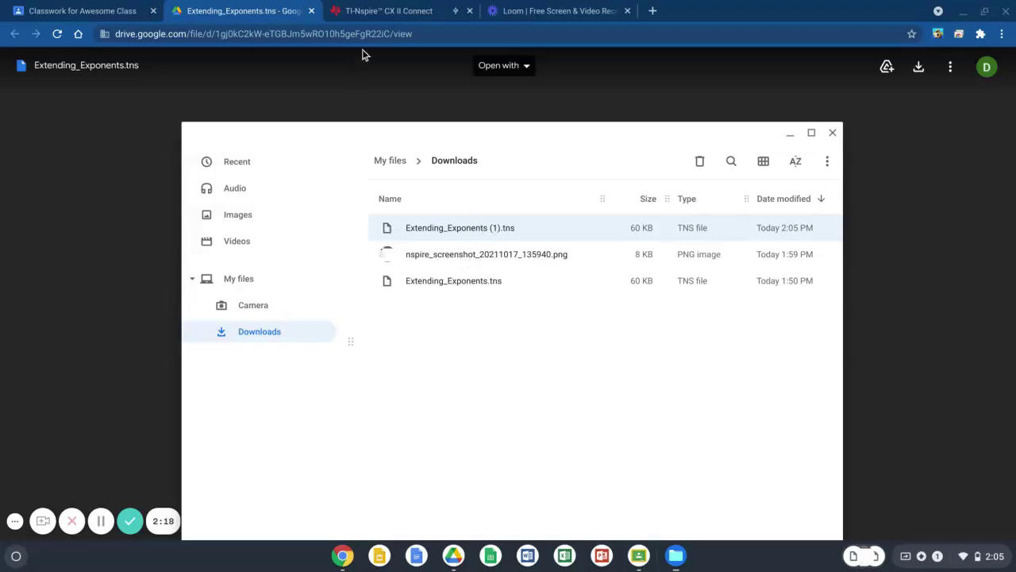
Send Extending_Exponents.tns from the computer's Downloads folder to the calculator with TI-Nspire CX II Connect
left_click(401, 11)
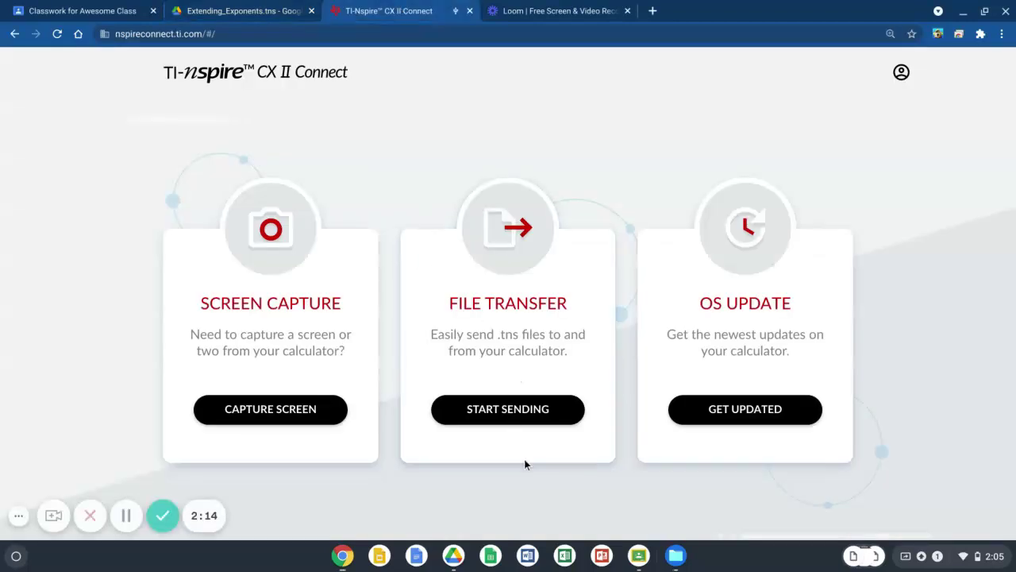
left_click(520, 427)
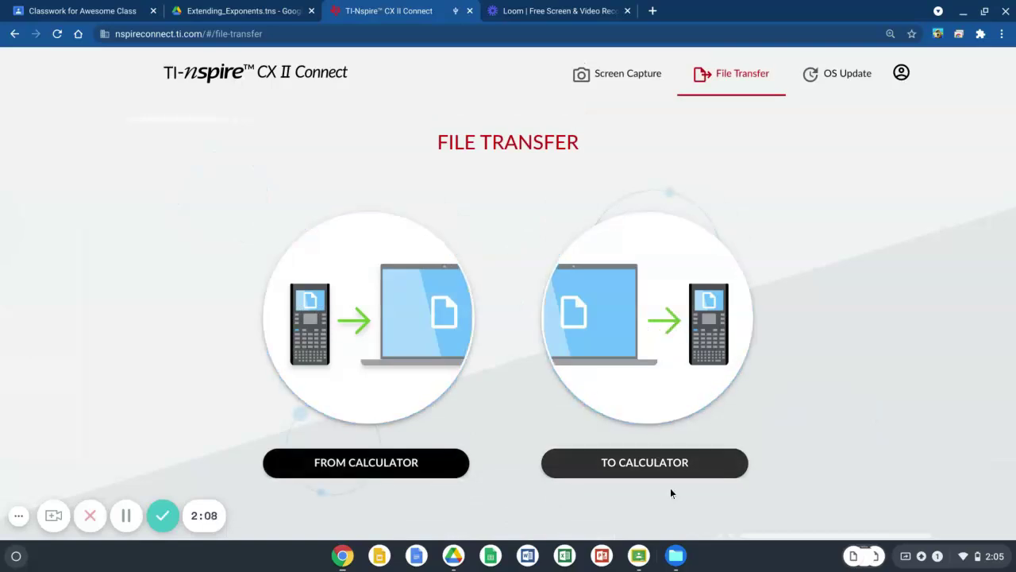
left_click(653, 472)
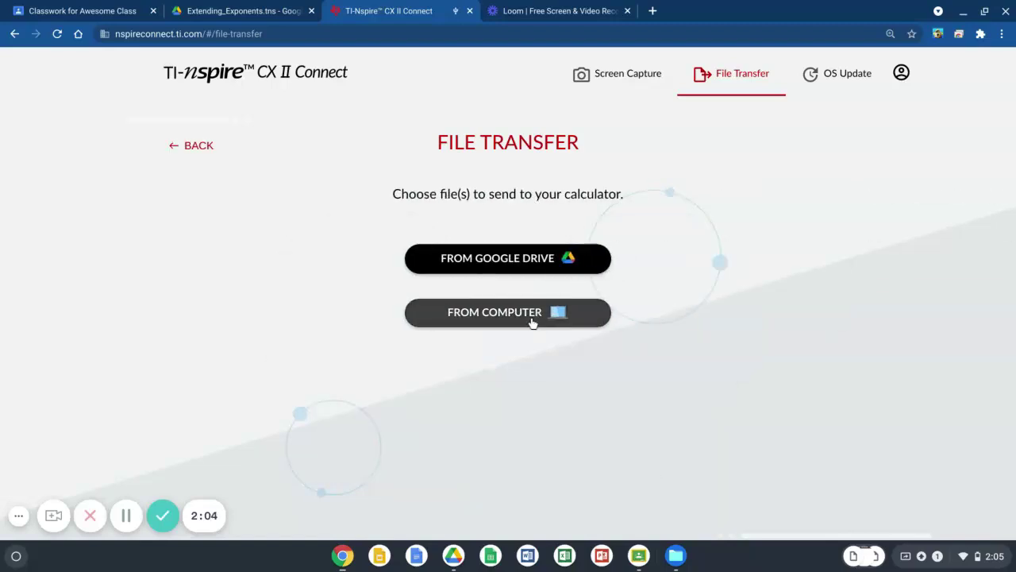
left_click(532, 318)
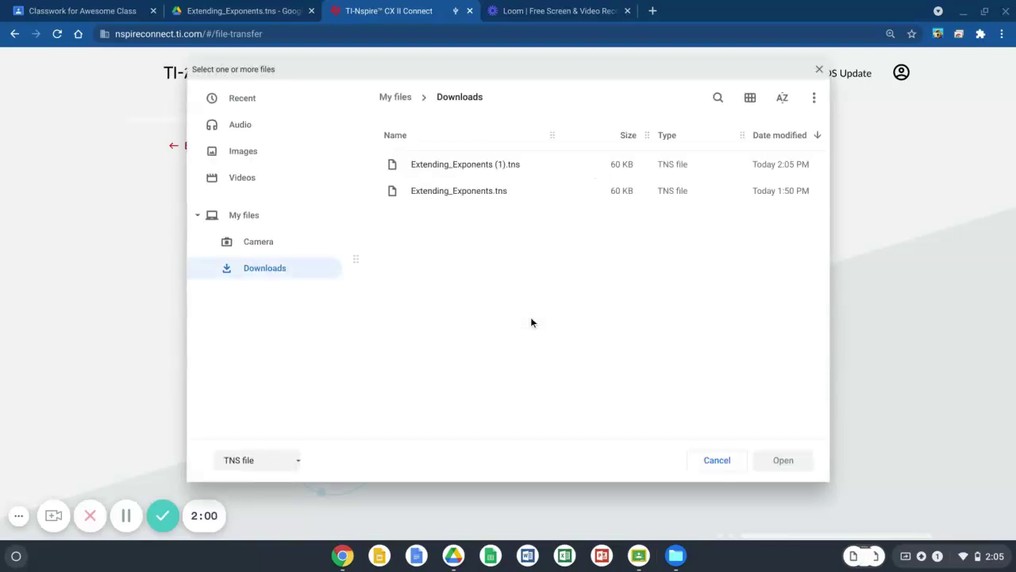
left_click(470, 194)
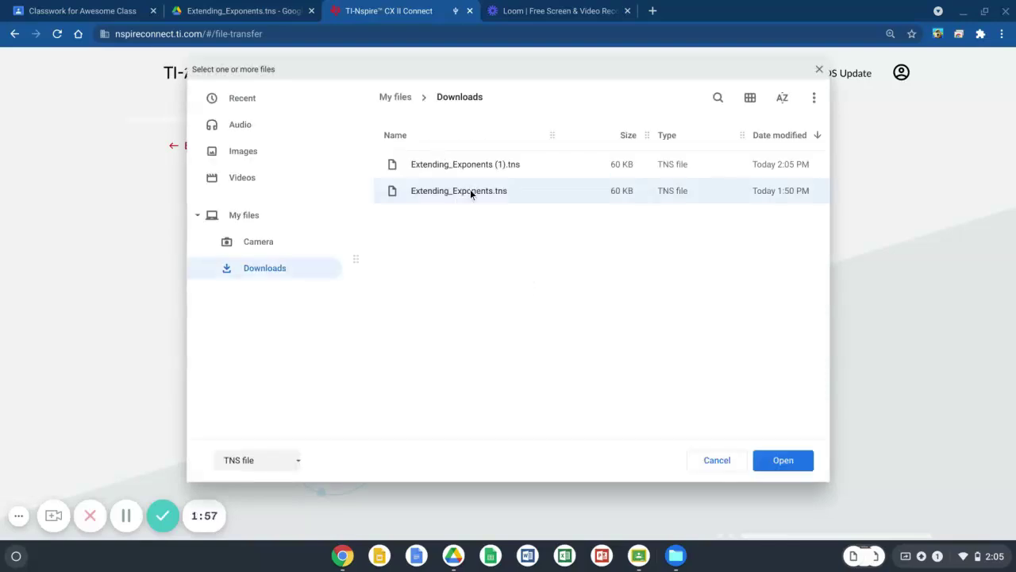
left_click(801, 464)
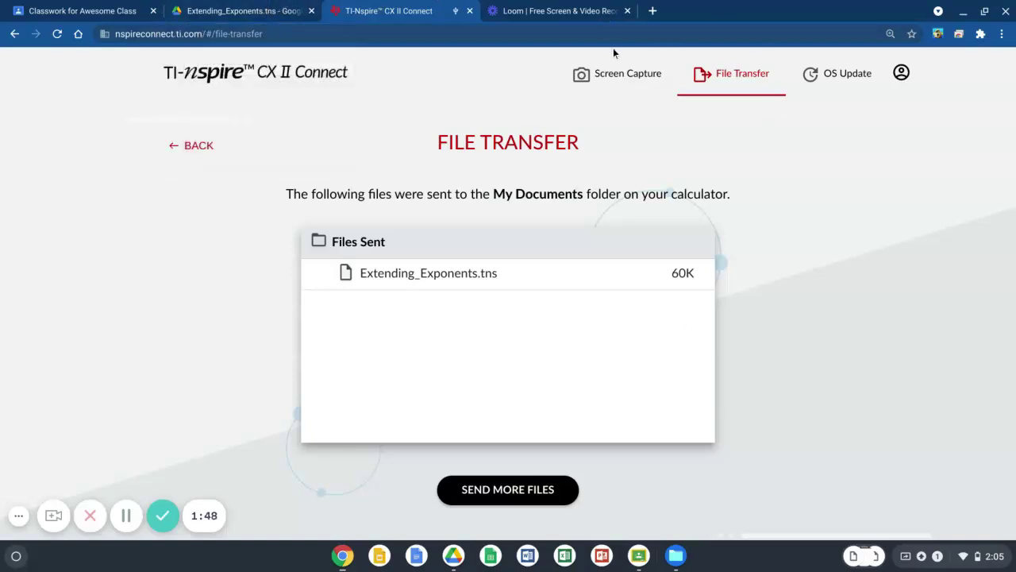
Capture the calculator's received-document dialog, both stages of its save prompt, and the Extending Exponents title page
left_click(616, 80)
left_click(442, 441)
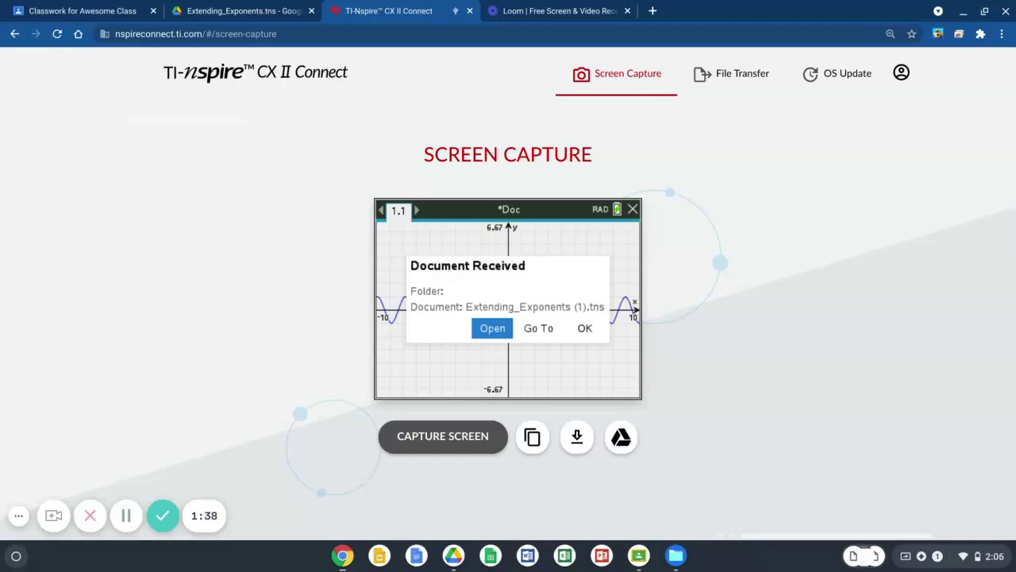
left_click(443, 445)
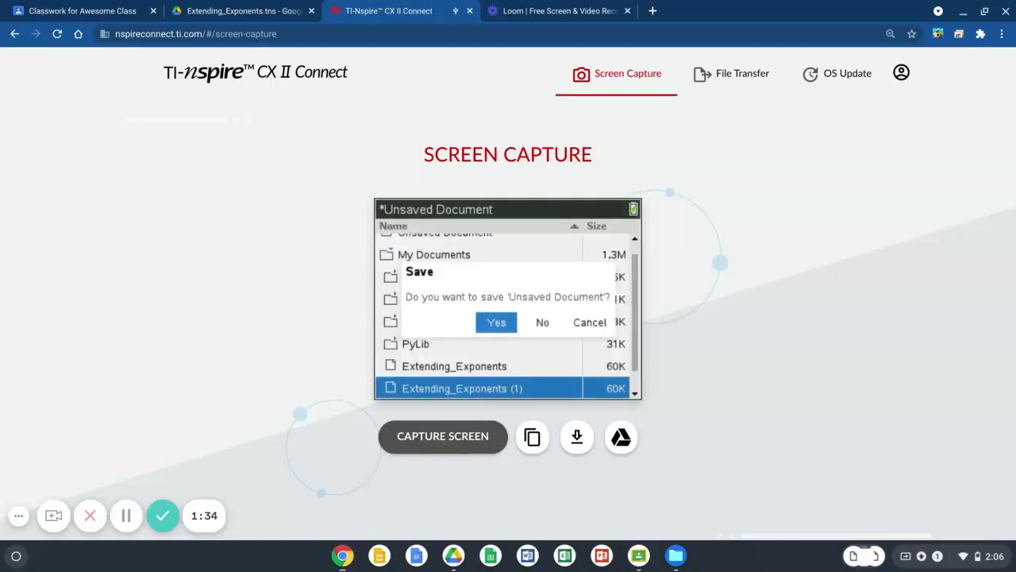
left_click(443, 444)
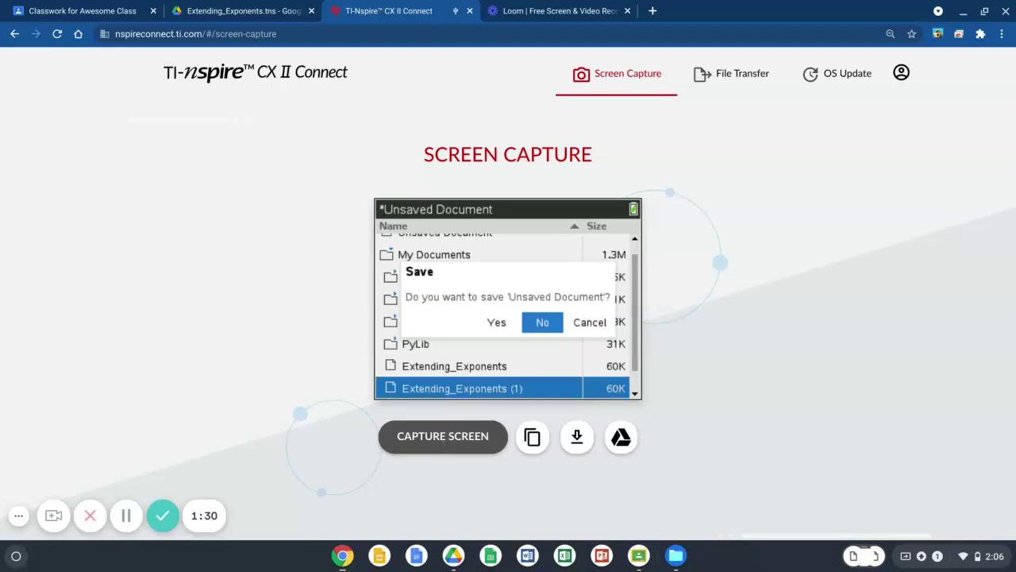
left_click(443, 438)
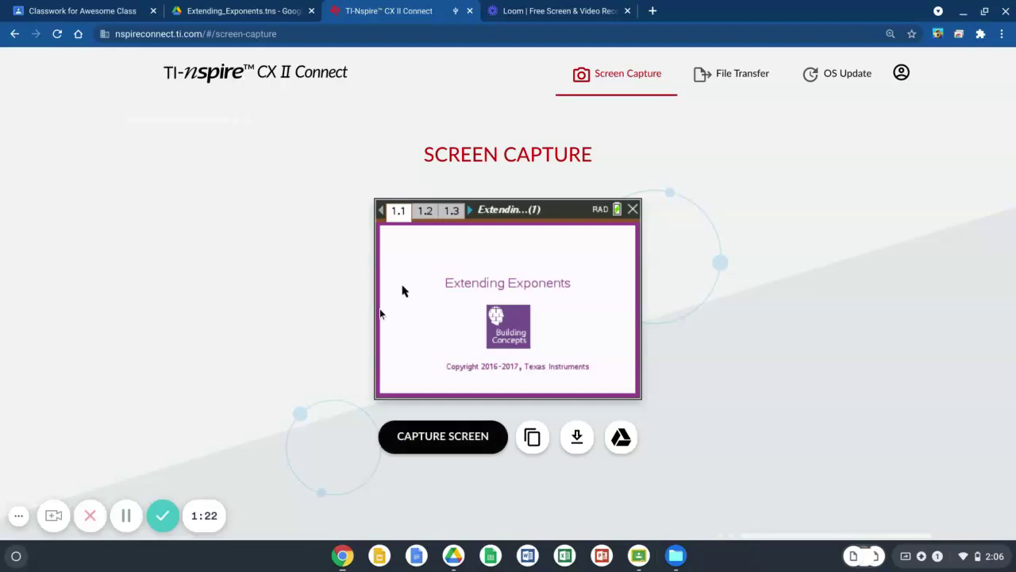
Open the Google Doc attached to the Extending Exponents Assignment in the class's classwork
left_click(227, 18)
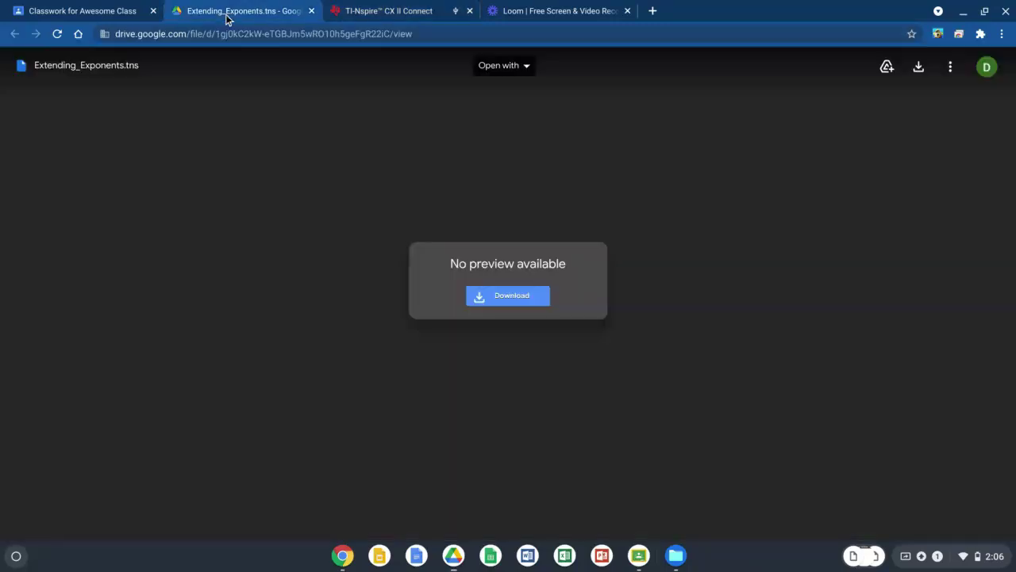
left_click(85, 11)
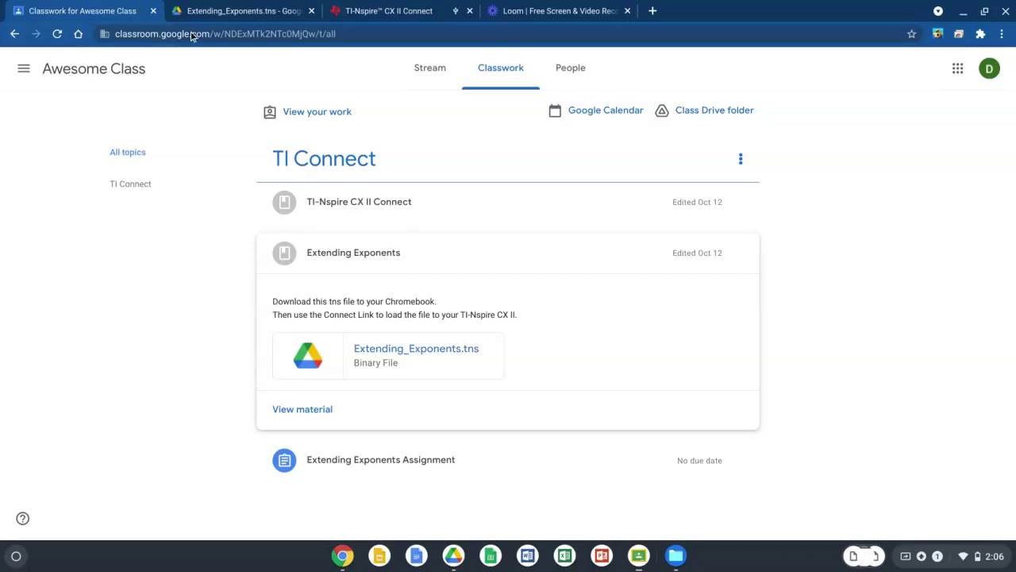
left_click(389, 470)
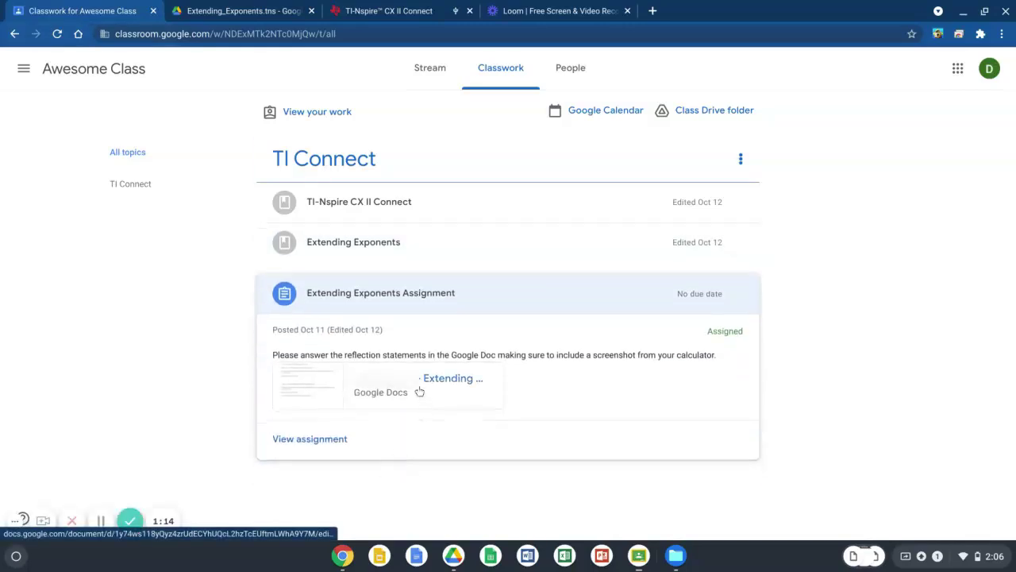
left_click(419, 389)
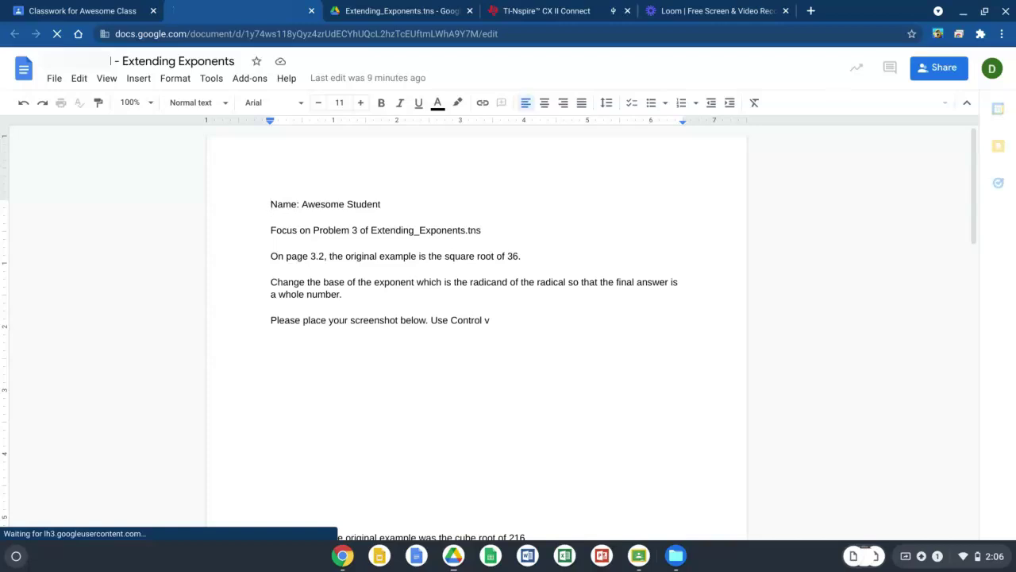
Delete the square root of 100 screenshot below the page 3.2 question in the document
left_click(363, 429)
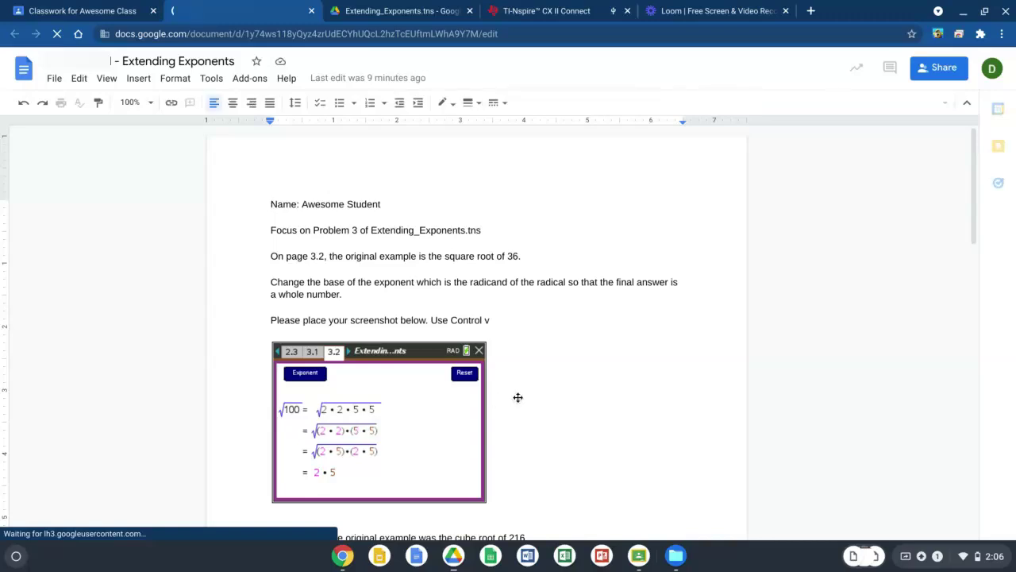
left_click(418, 398)
key("Delete")
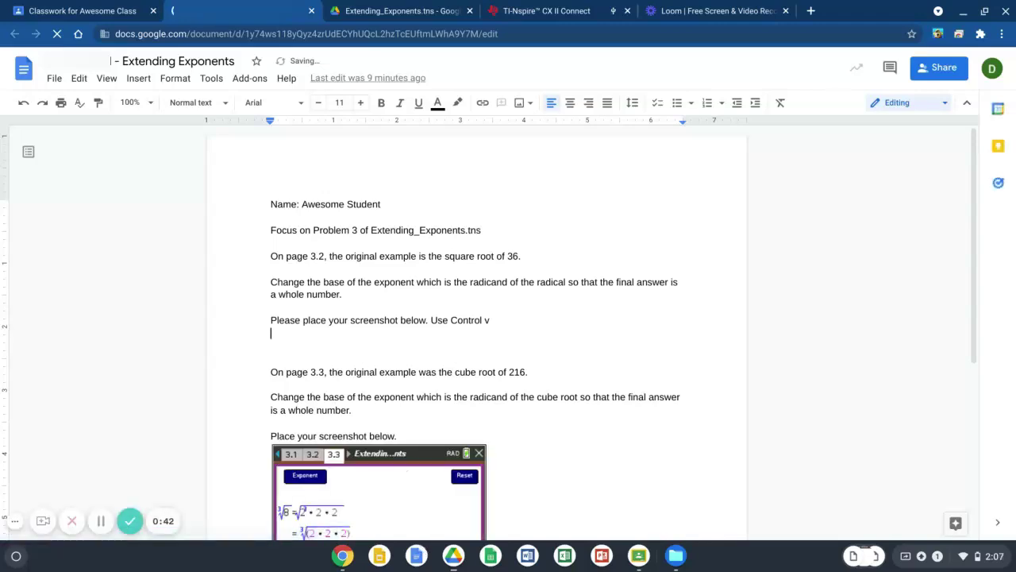
Delete the cube root of 8 screenshot below the page 3.3 question in the document
left_click(406, 467)
key("BackSpace")
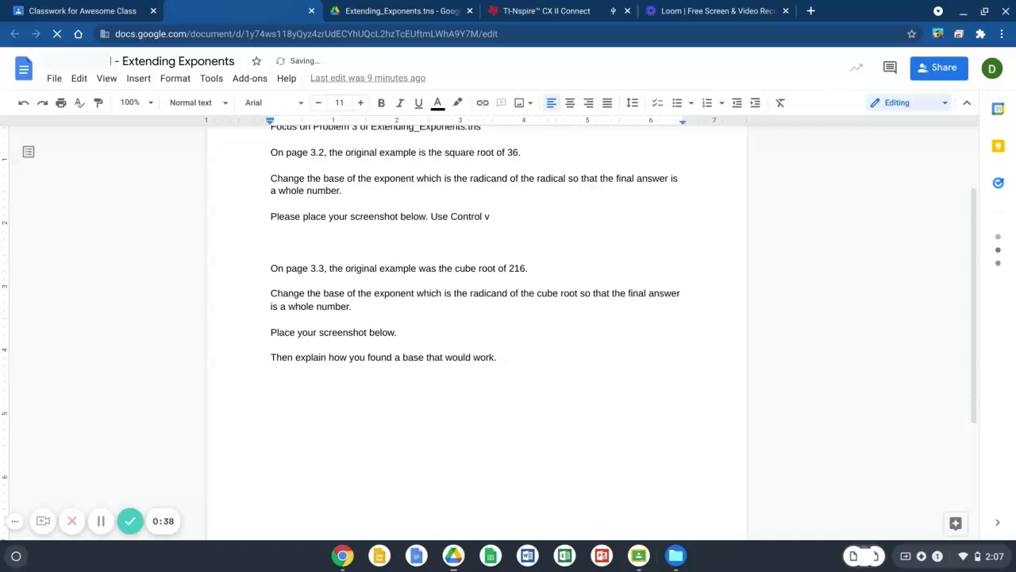
scroll(506, 373, "up", 3)
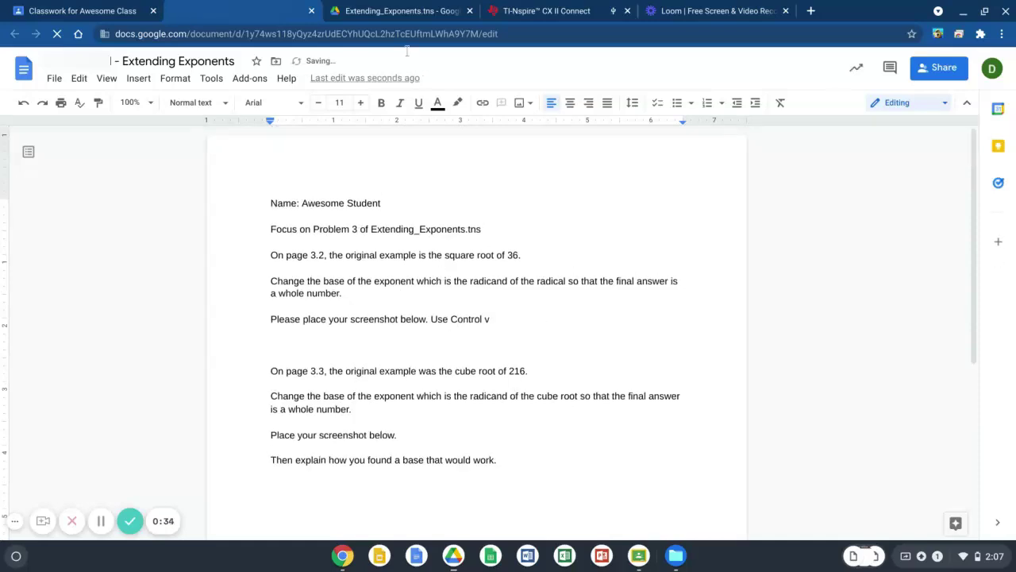
In TI-Nspire CX II Connect, capture page 3.2 with 36 in exponent form, its square root form, the radicand 144 entry, and the factored square root of 144
left_click(384, 12)
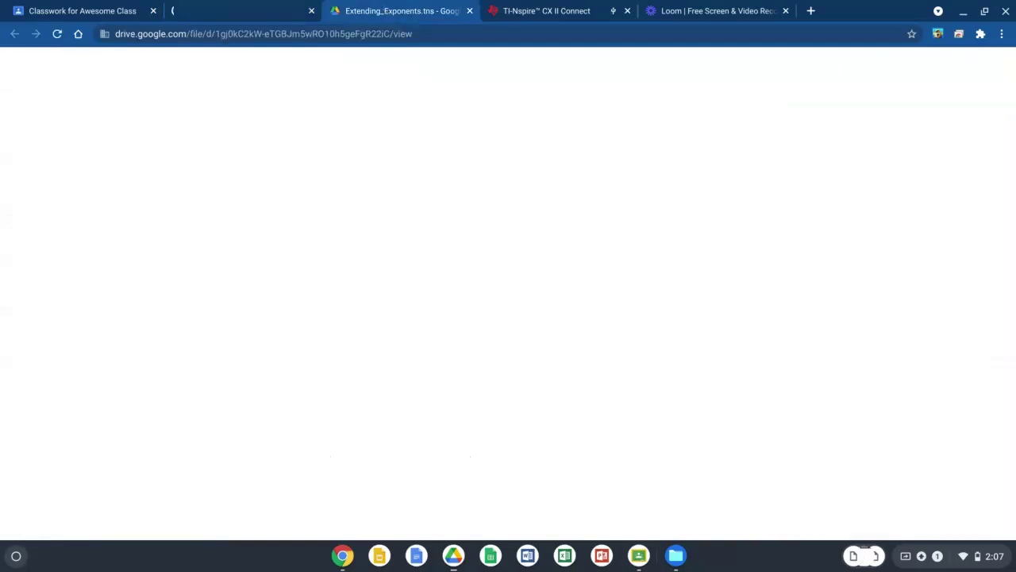
left_click(571, 12)
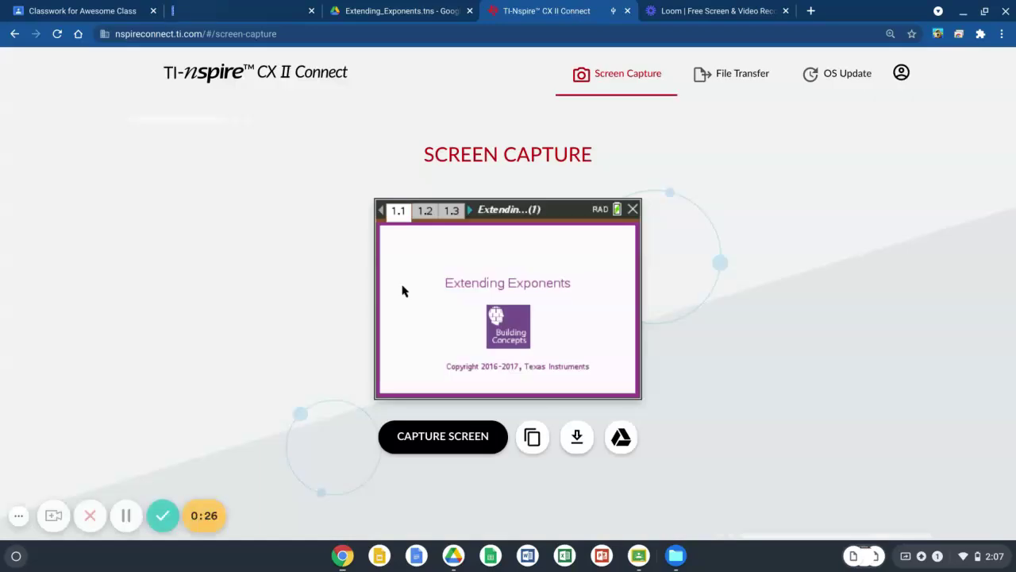
left_click(458, 436)
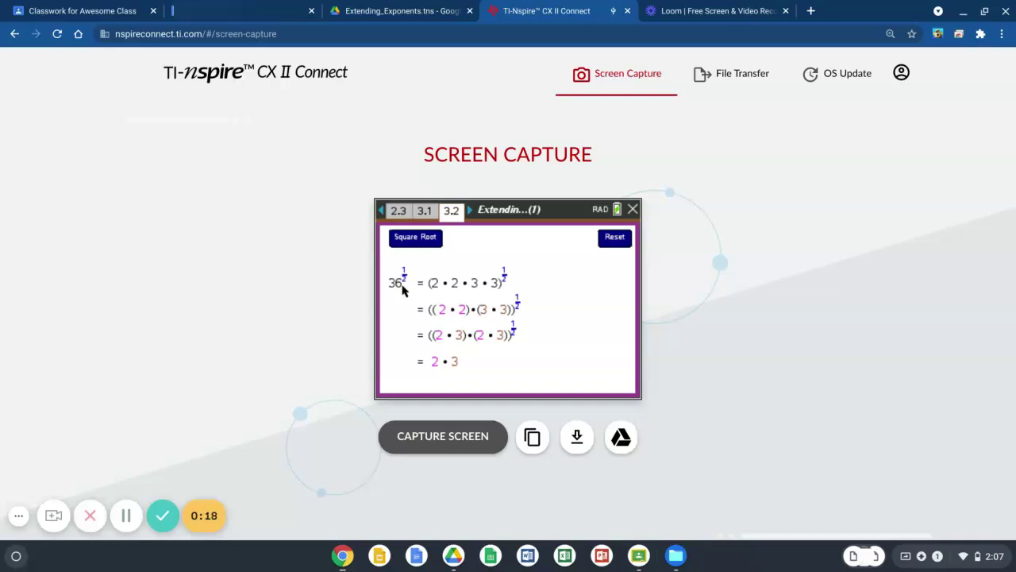
left_click(427, 437)
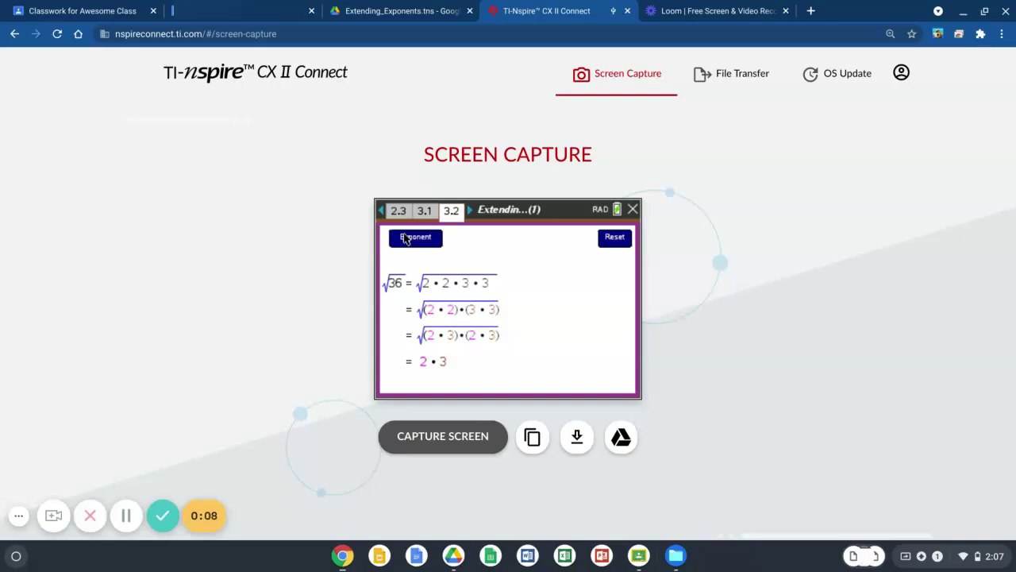
left_click(426, 439)
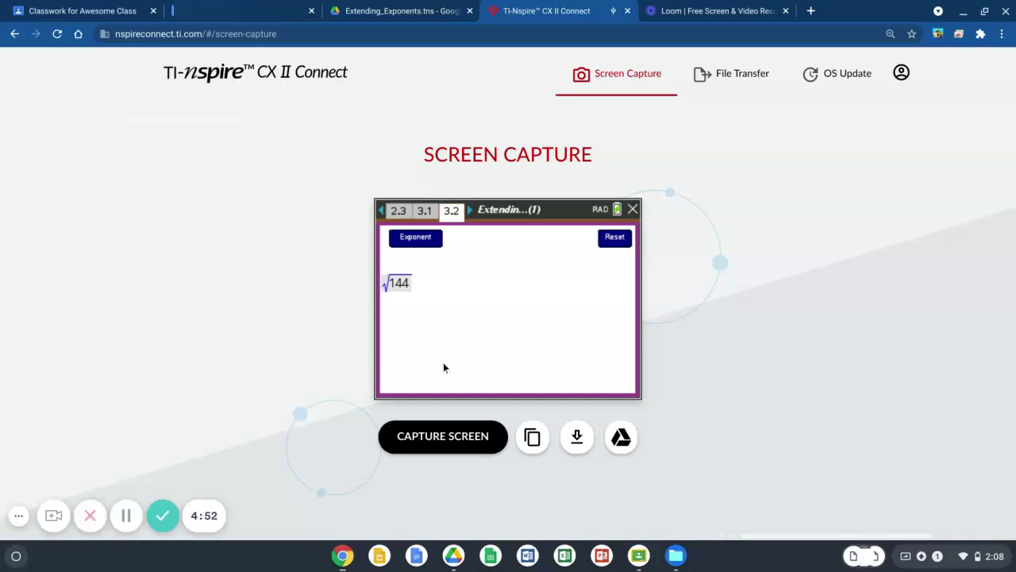
left_click(413, 450)
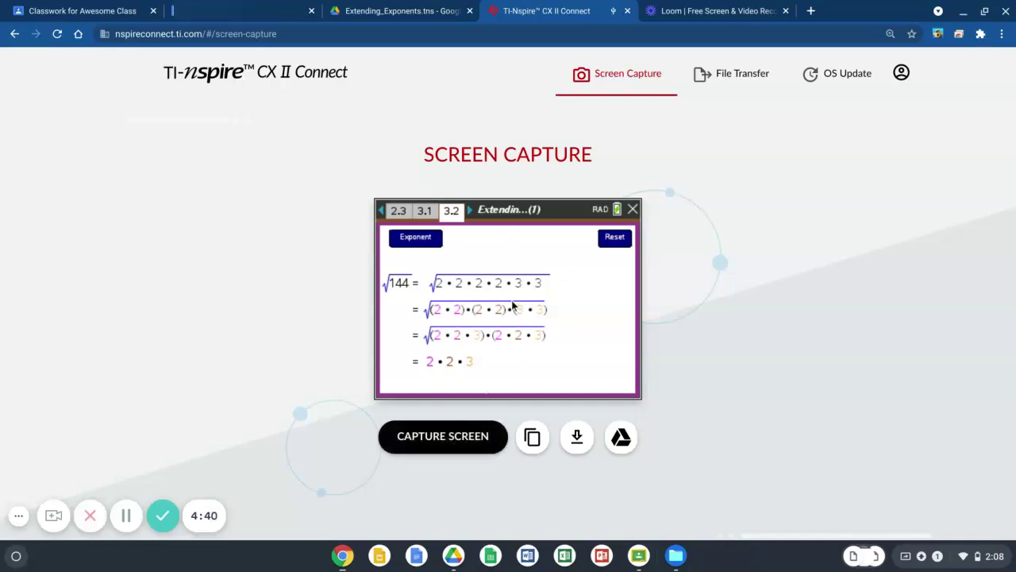
Copy the captured square root of 144 screen and paste it below the page 3.2 question in the Google Doc
left_click(533, 438)
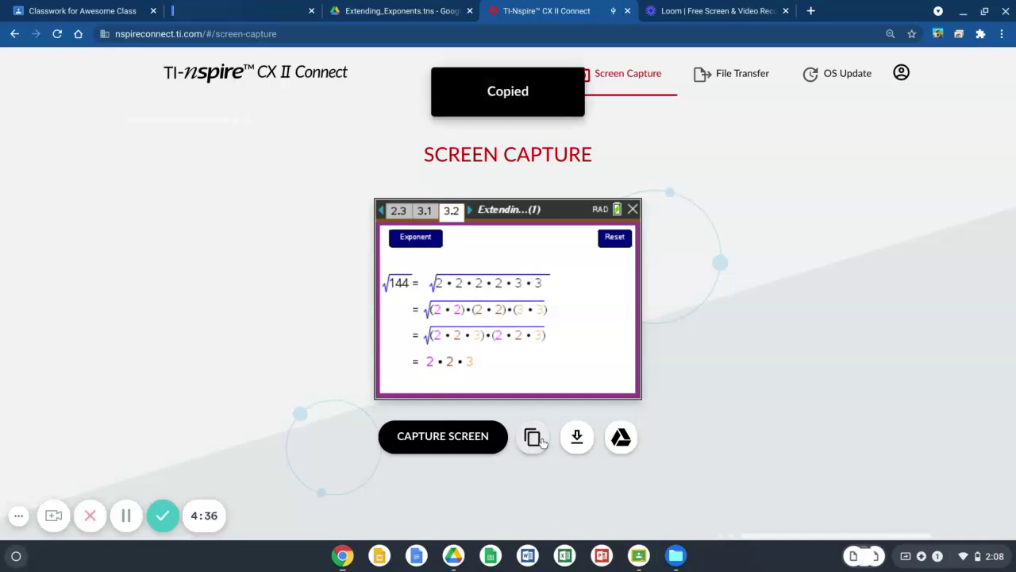
left_click(235, 17)
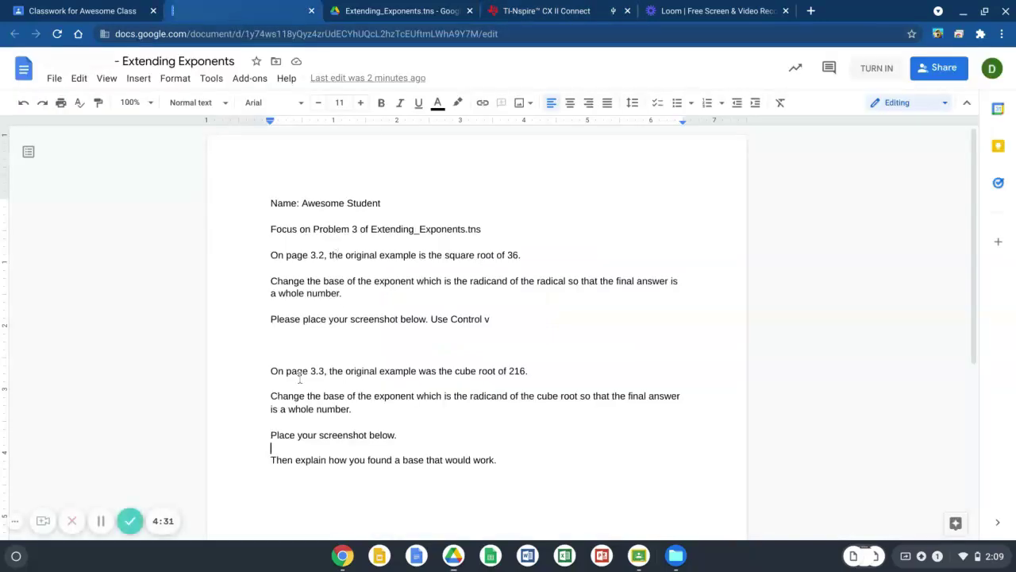
left_click(278, 342)
key("ctrl+v")
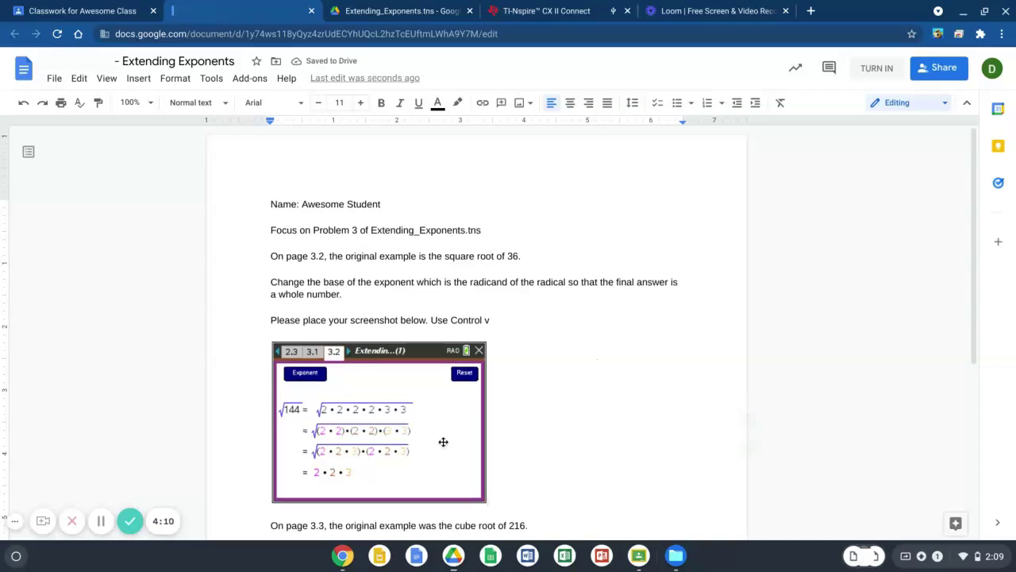
Enlarge the pasted square root of 144 screenshot slightly, keeping its proportions
left_click(478, 494)
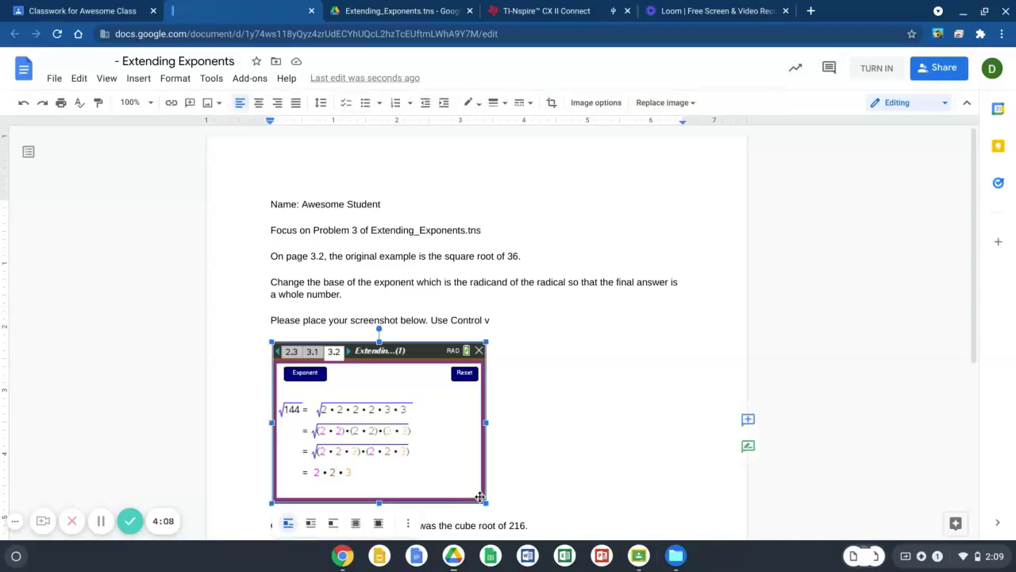
left_click_drag(483, 500, 514, 521)
left_click(617, 404)
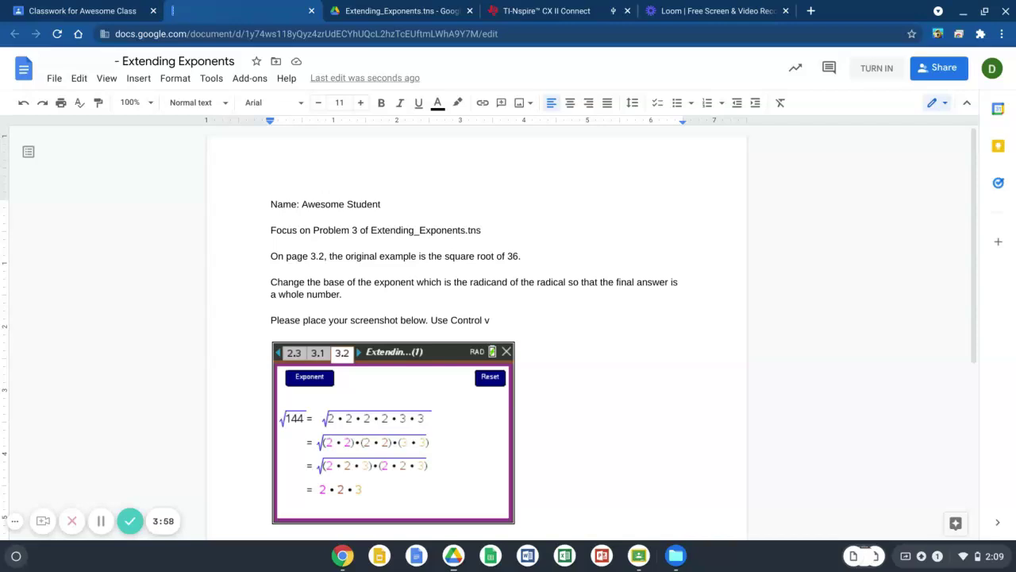
Read the page 3.3 cube root question and its screenshot and explanation instructions in the assignment document
left_click(553, 16)
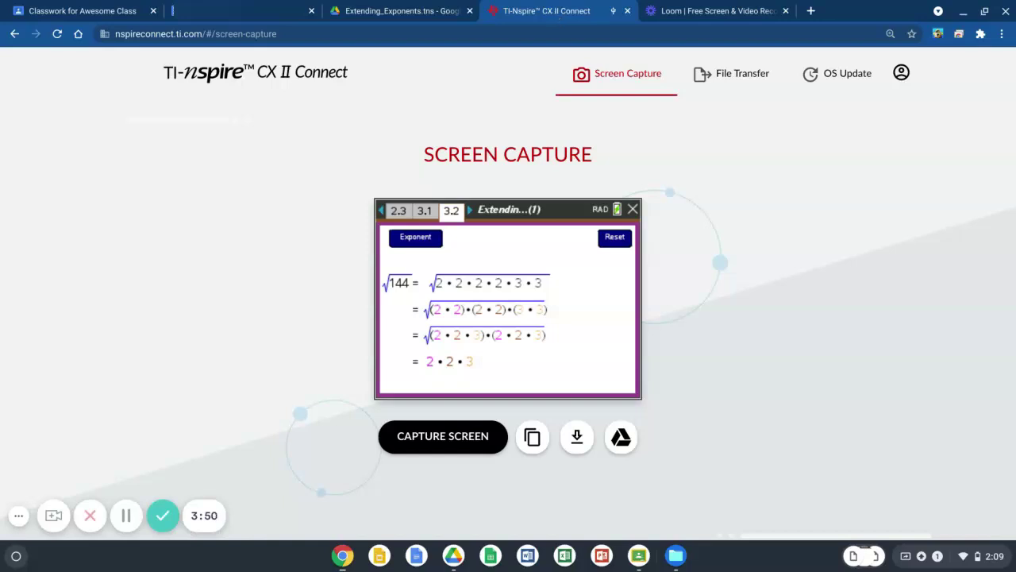
left_click(389, 16)
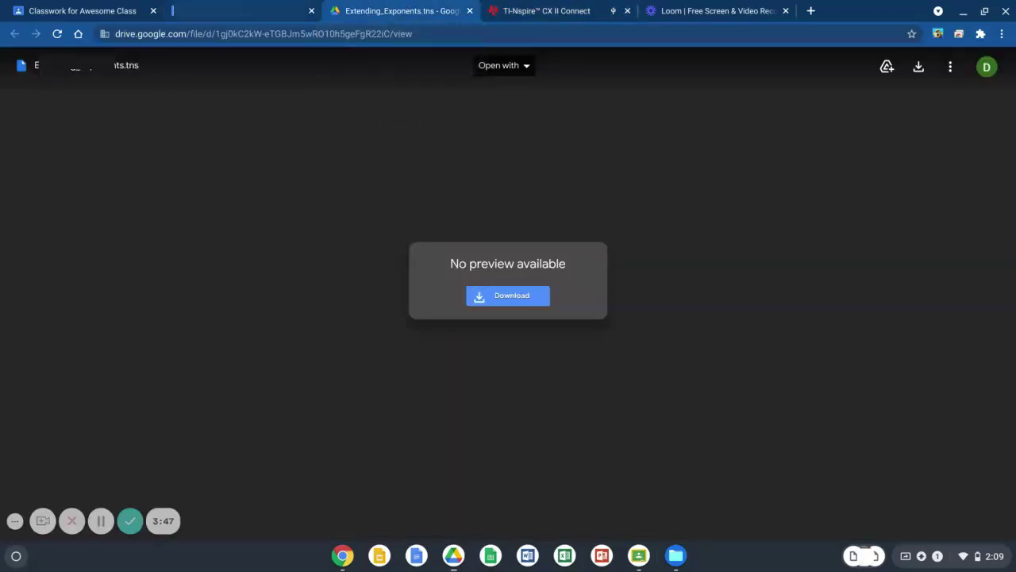
key("ctrl+shift+Tab")
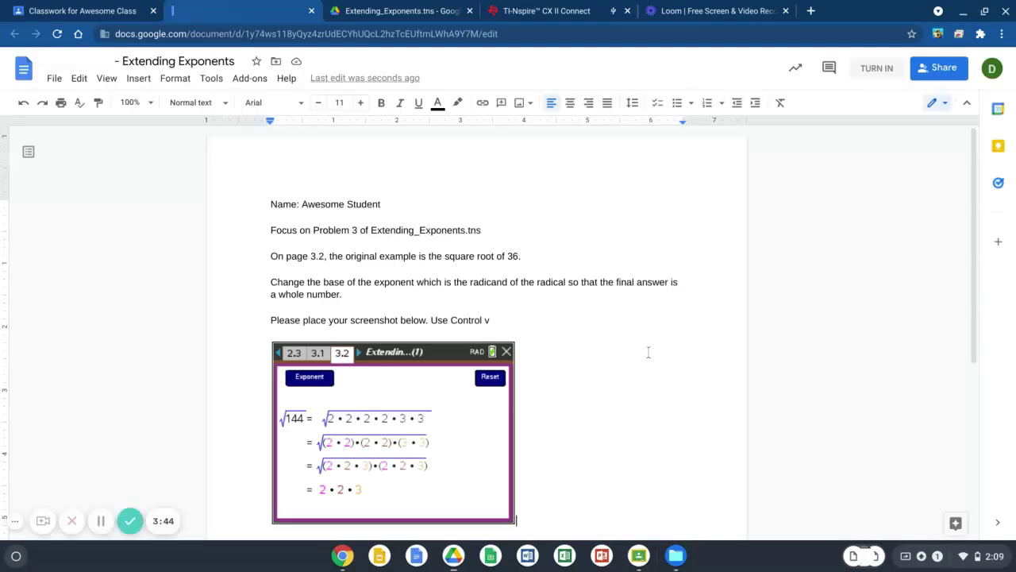
scroll(476, 318, "down", 1)
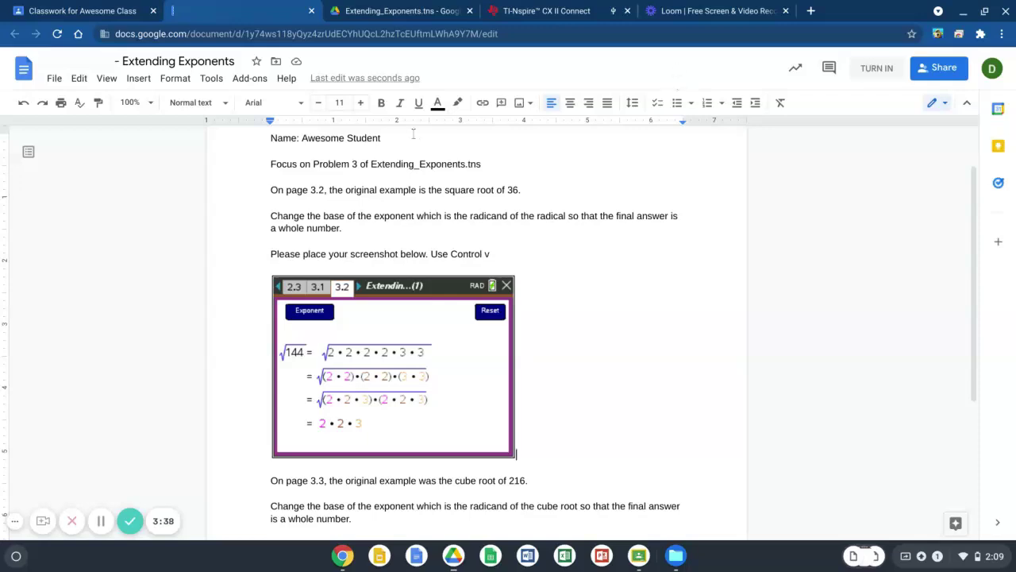
scroll(624, 313, "down", 2)
scroll(623, 313, "down", 1)
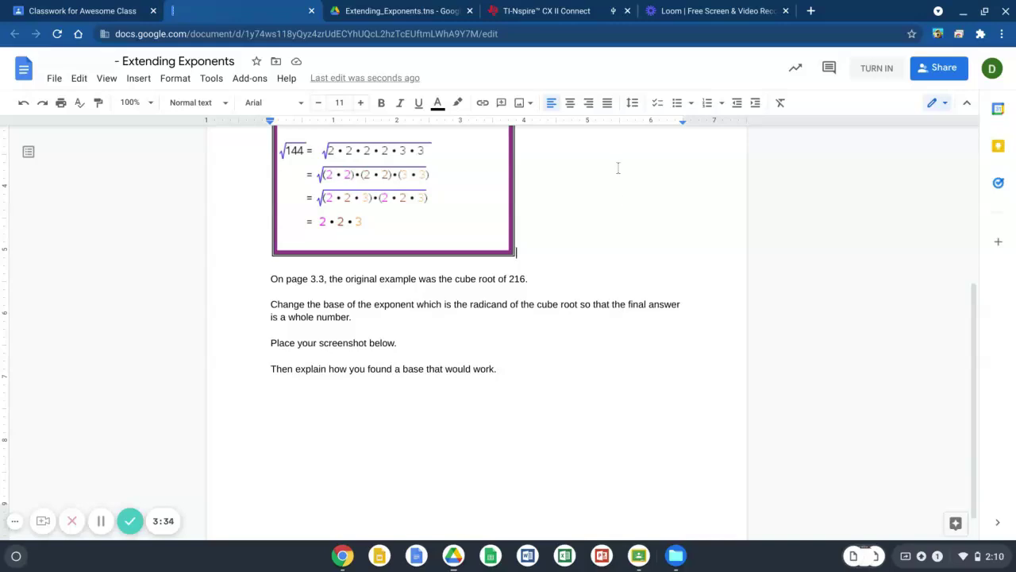
In TI-Nspire CX II Connect, capture page 3.3 with 216 in exponent form, its cube root form, and the cleared radicand
left_click(566, 14)
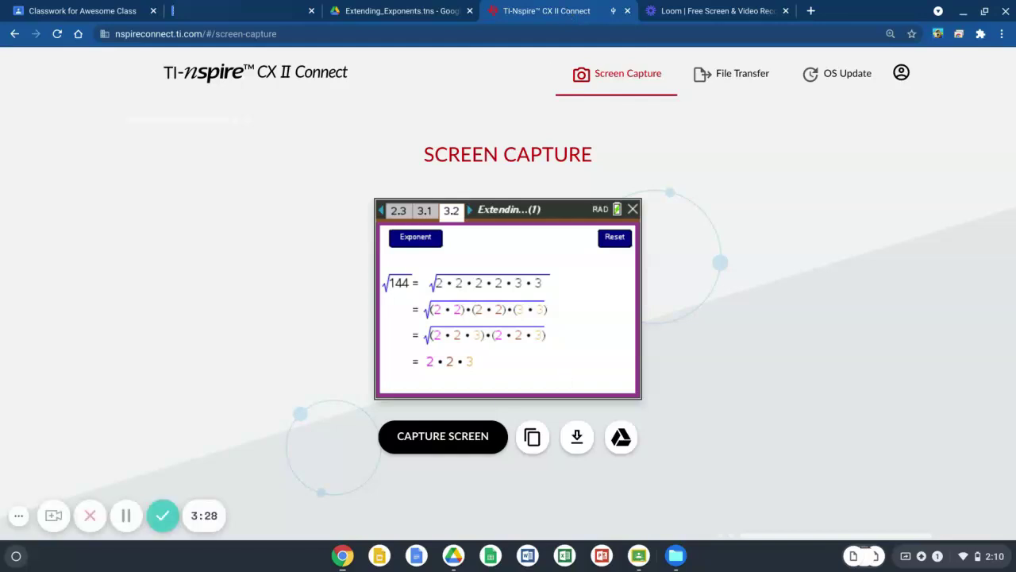
left_click(453, 450)
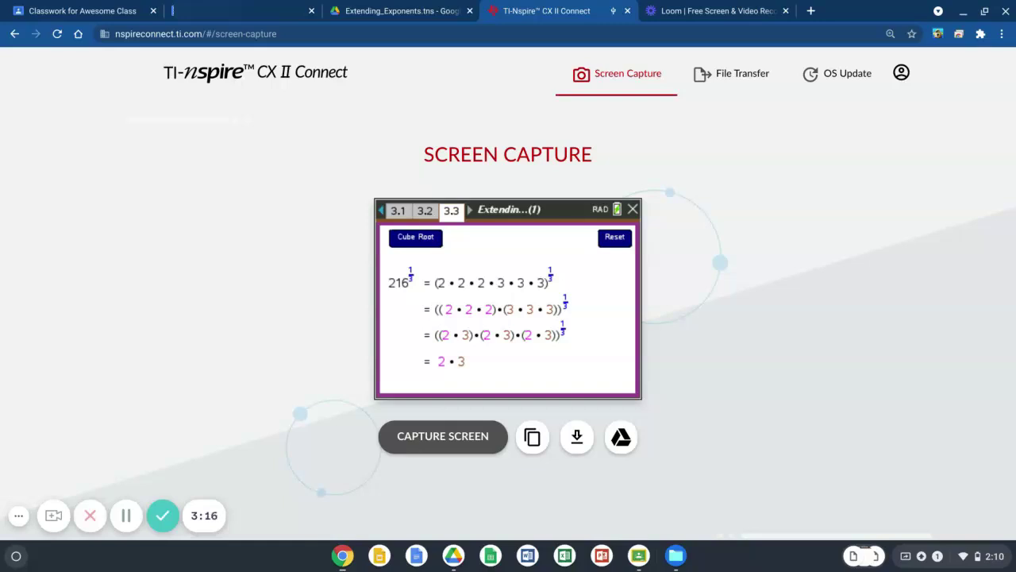
left_click(440, 434)
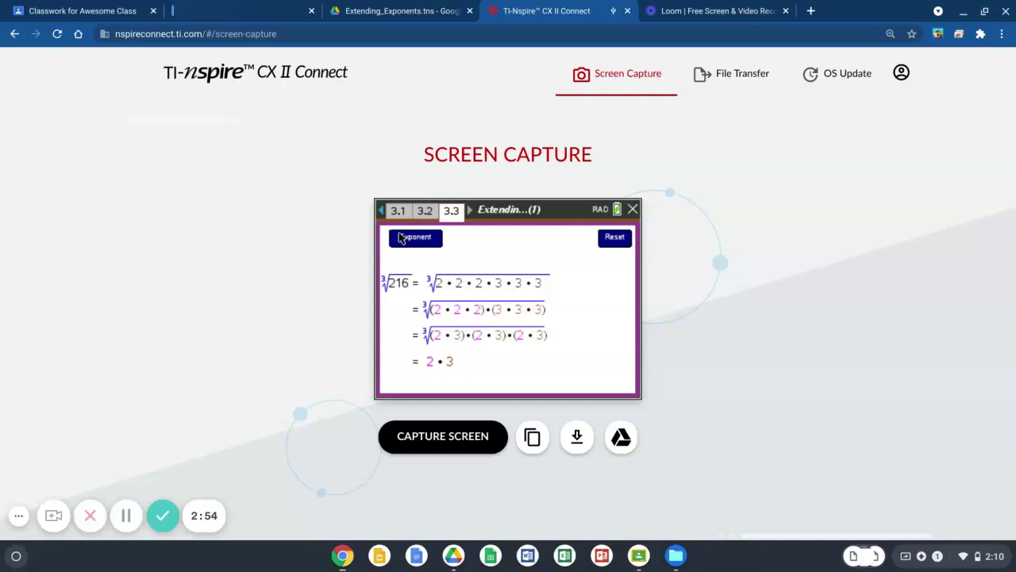
left_click(427, 447)
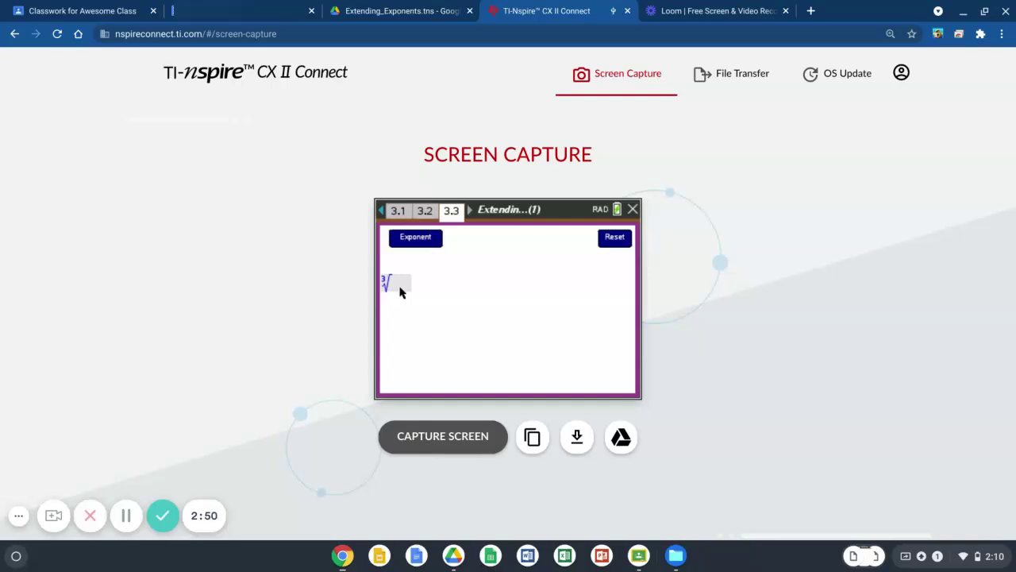
left_click(427, 447)
left_click(426, 447)
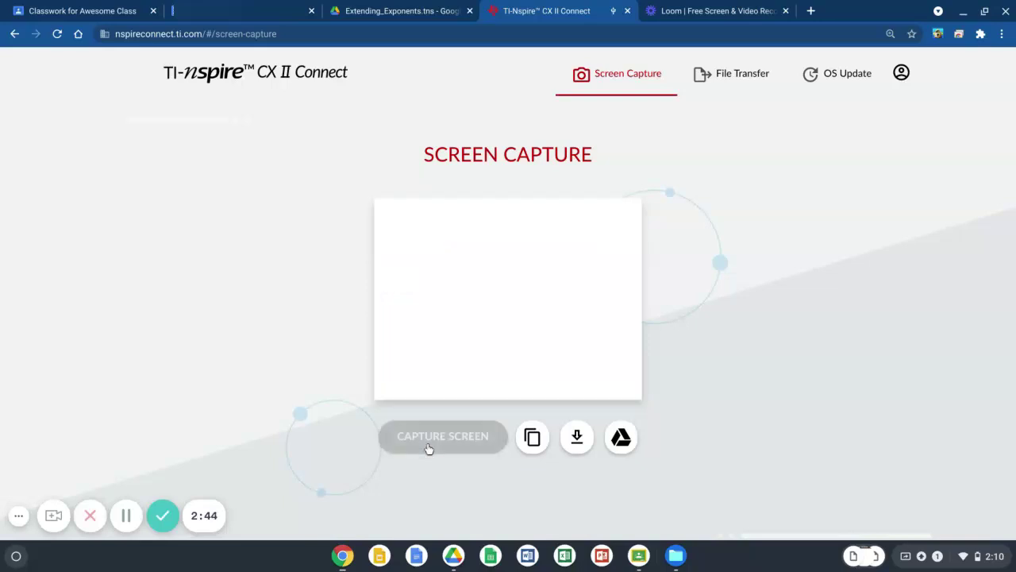